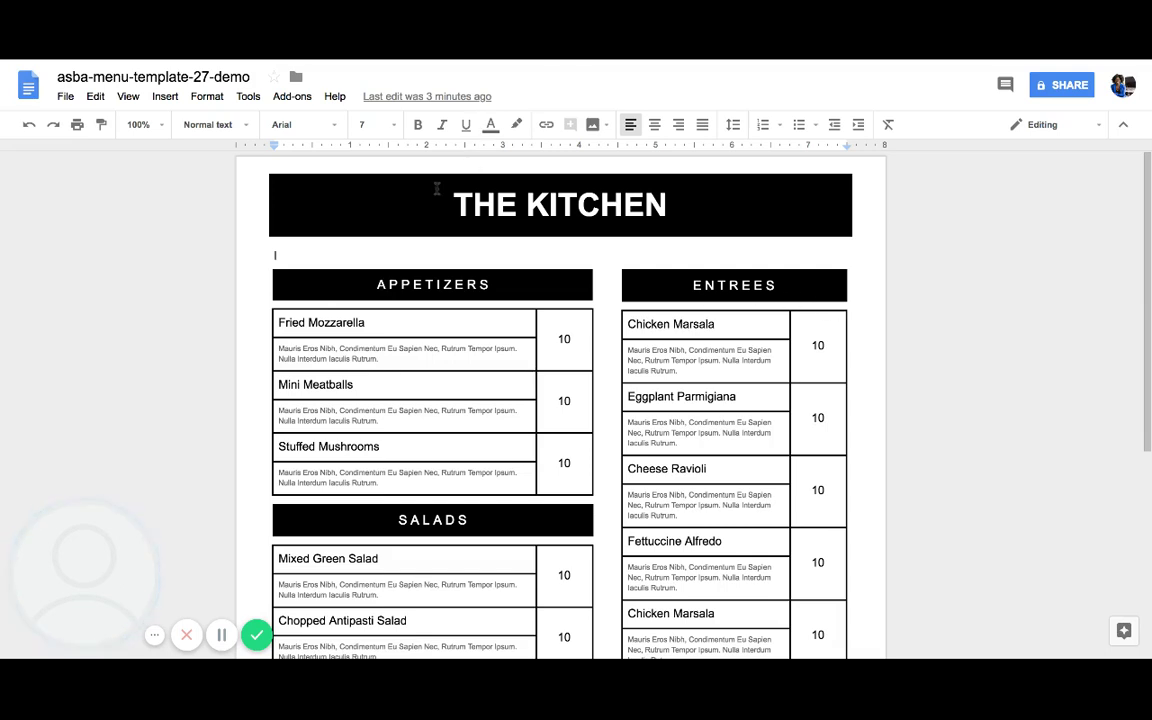
# Step: Set the header title's background to Transparent, removing the black bar
pyautogui.click(443, 200)
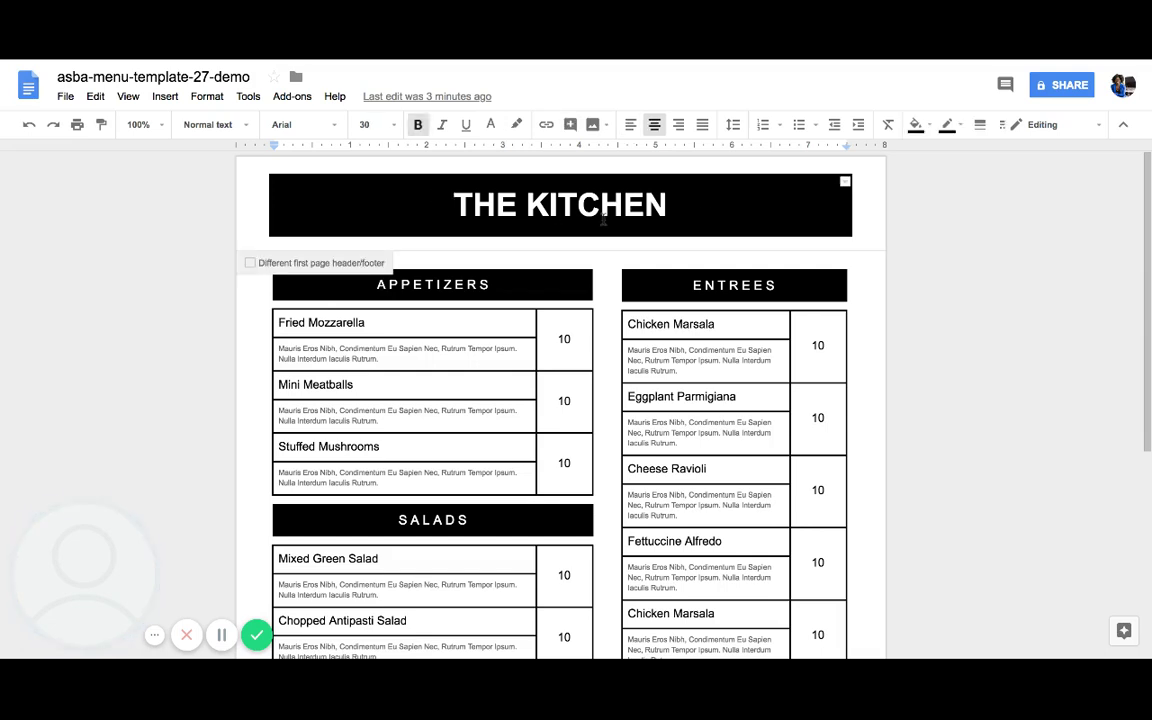
pyautogui.click(916, 125)
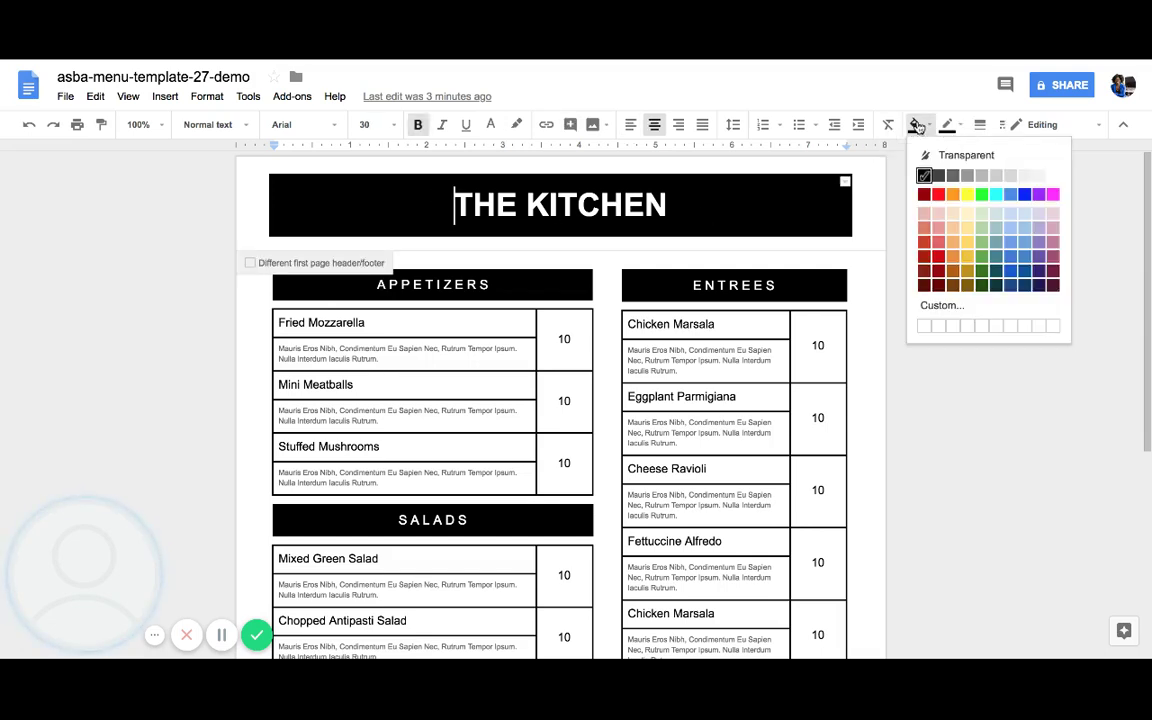
pyautogui.click(968, 157)
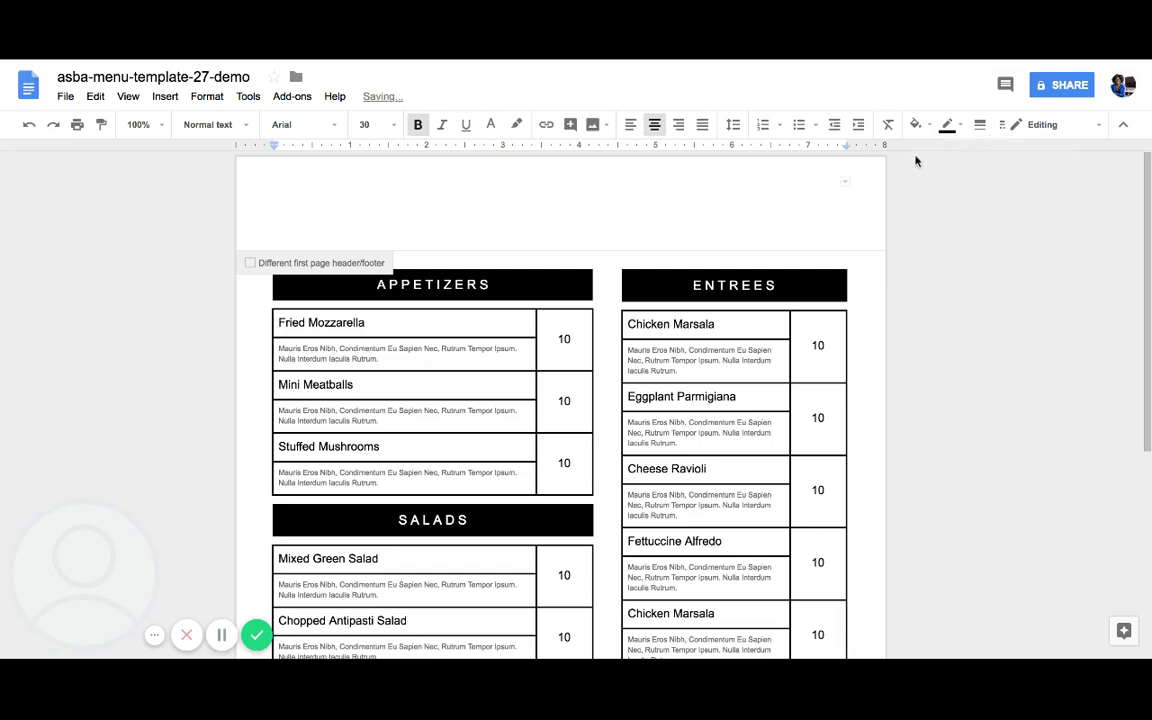
# Step: Colour the THE KITCHEN title text dark red
pyautogui.tripleClick(701, 206)
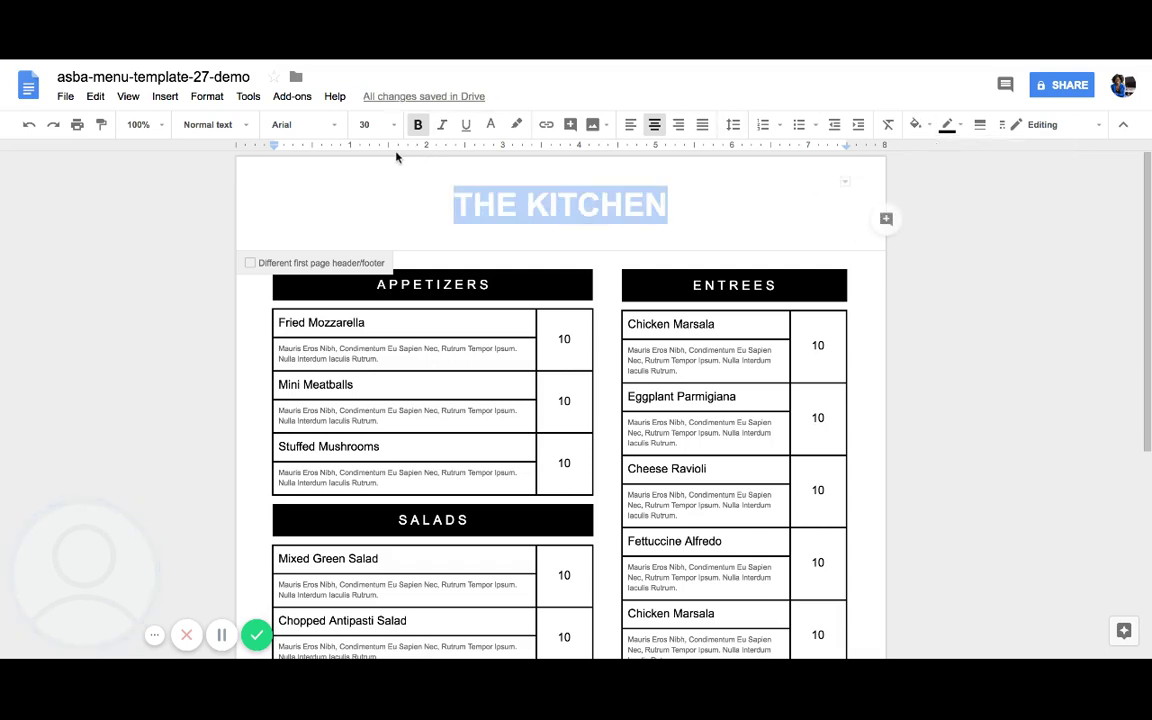
pyautogui.click(490, 124)
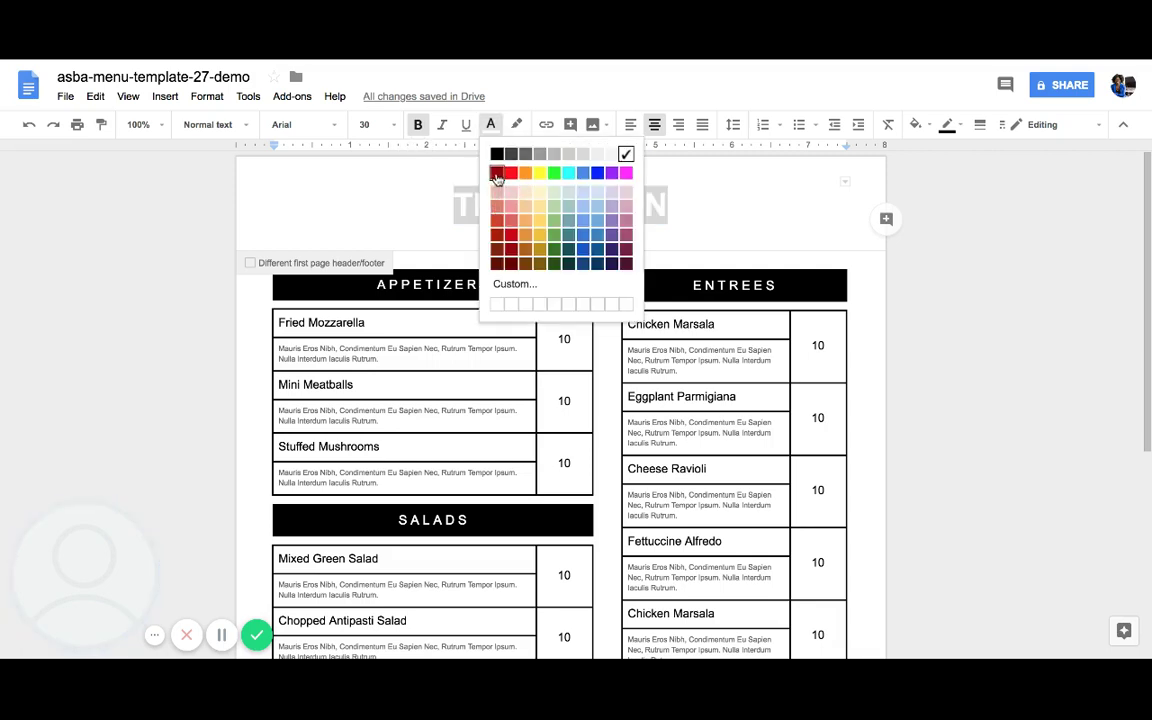
pyautogui.click(497, 174)
pyautogui.click(596, 208)
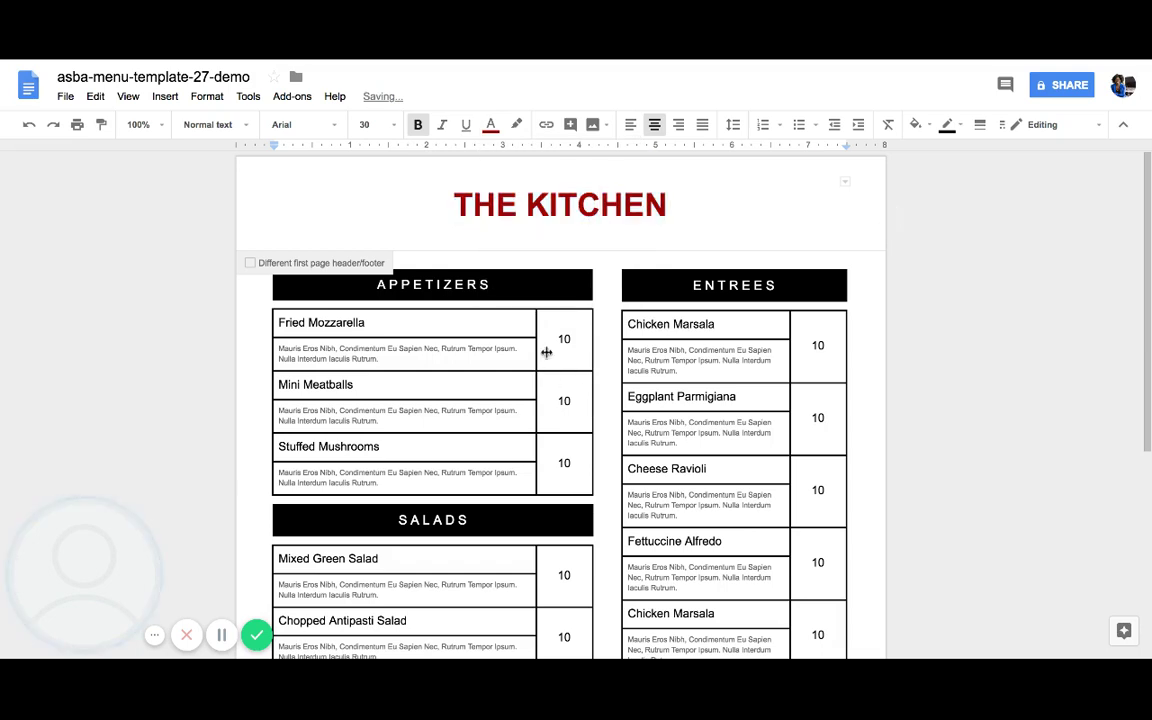
pyautogui.click(506, 284)
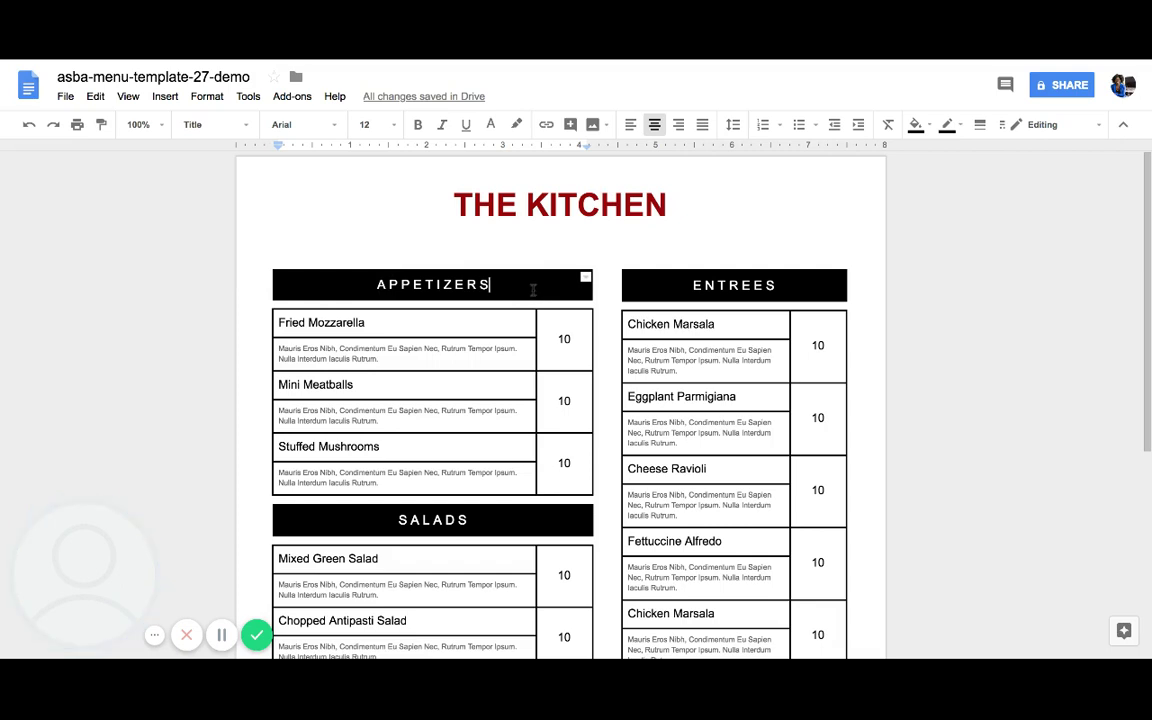
# Step: Fill the APPETIZERS, ENTREES and SALADS bars with dark red
pyautogui.click(915, 124)
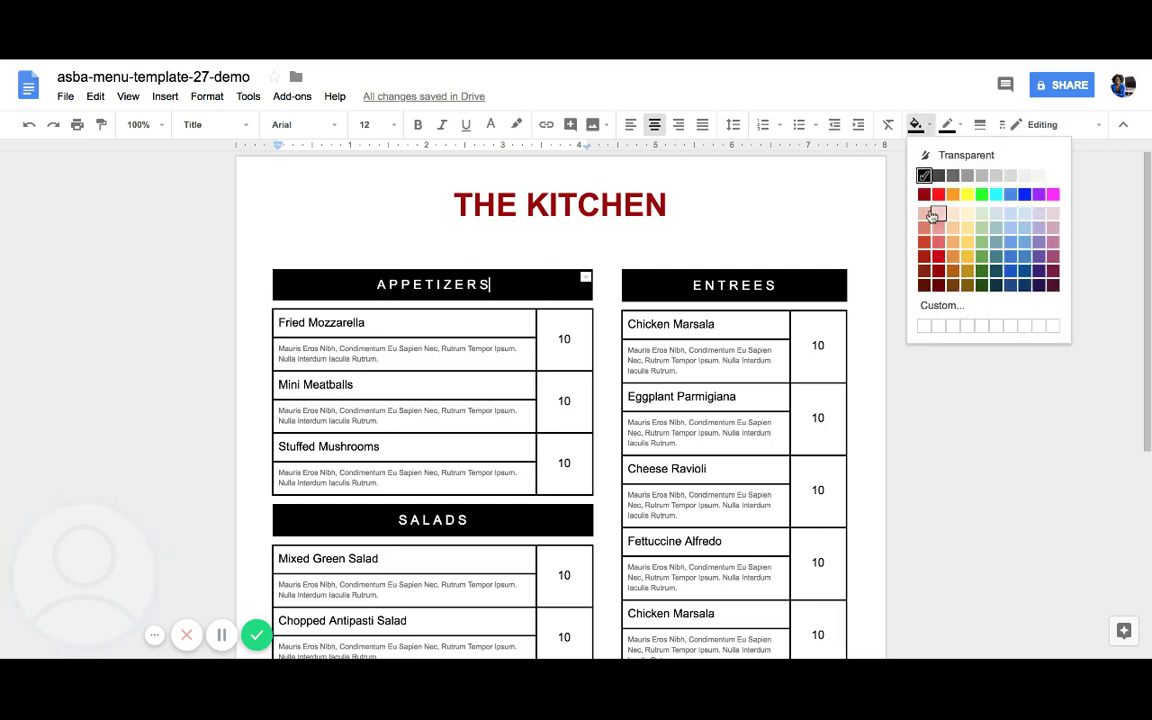
pyautogui.click(924, 194)
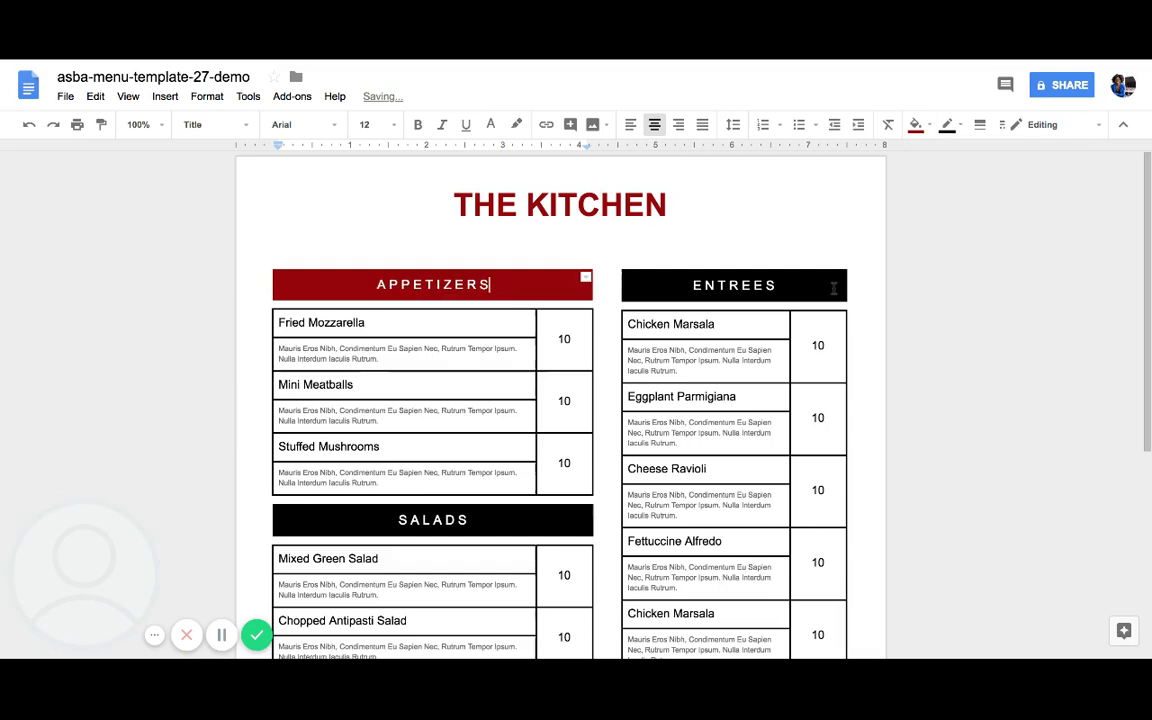
pyautogui.click(780, 285)
pyautogui.click(917, 126)
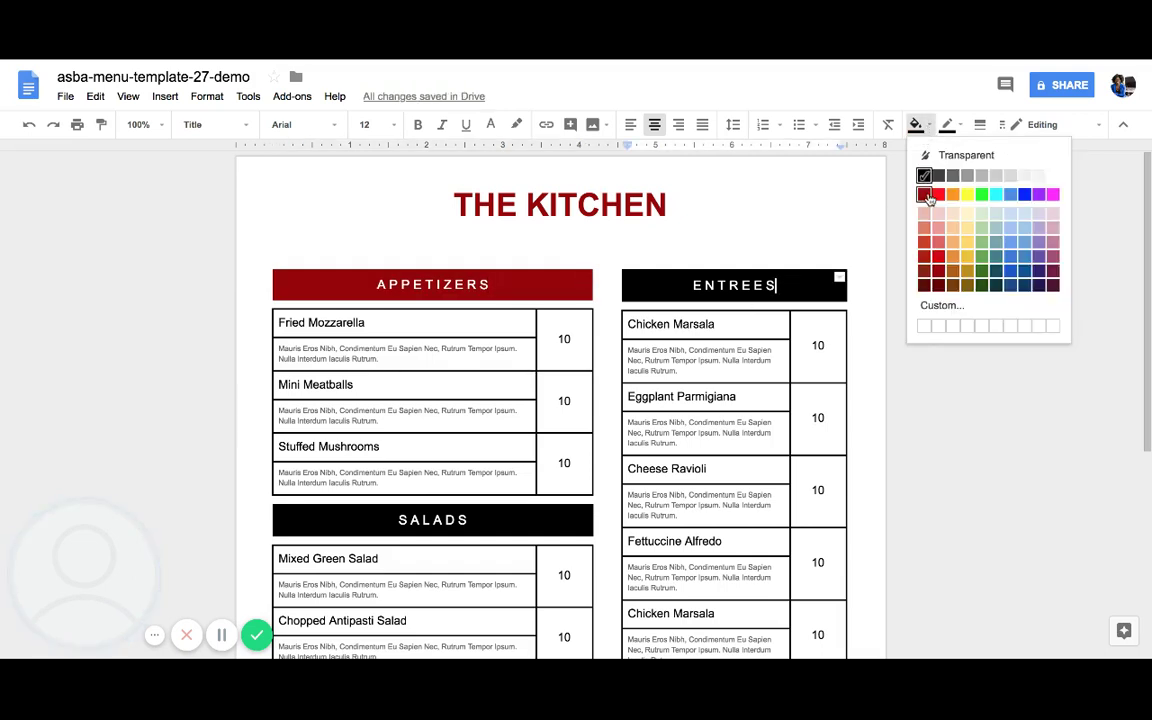
pyautogui.click(924, 194)
pyautogui.click(492, 512)
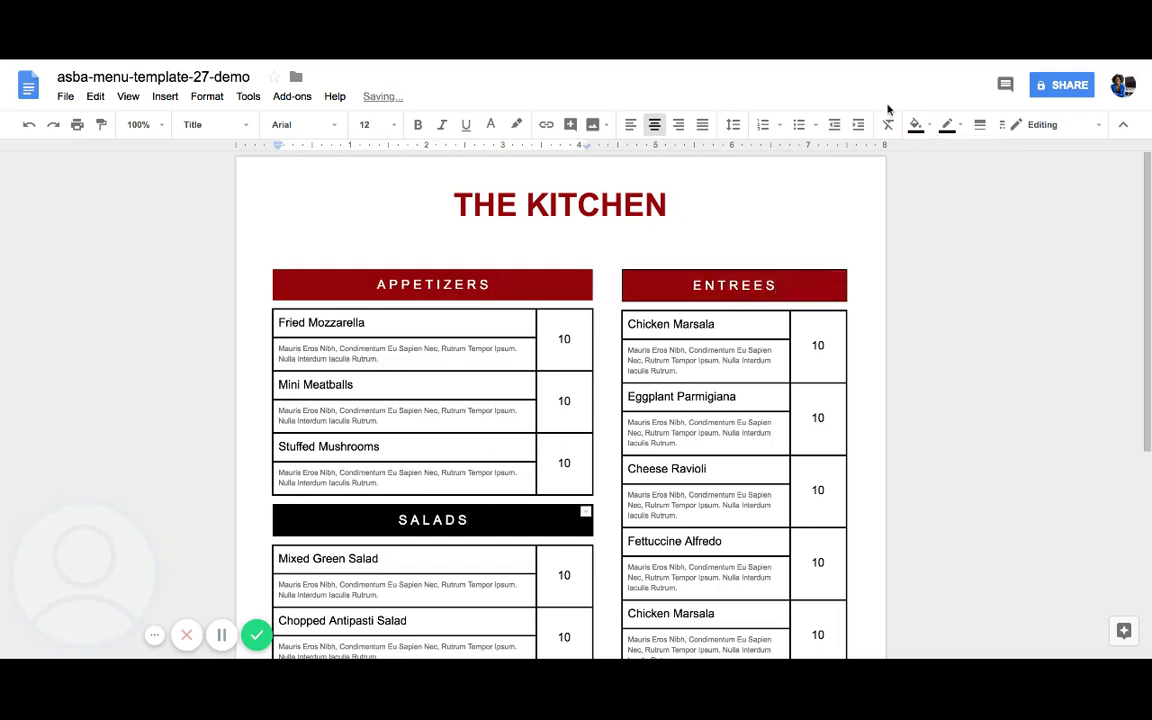
pyautogui.click(917, 126)
pyautogui.click(924, 194)
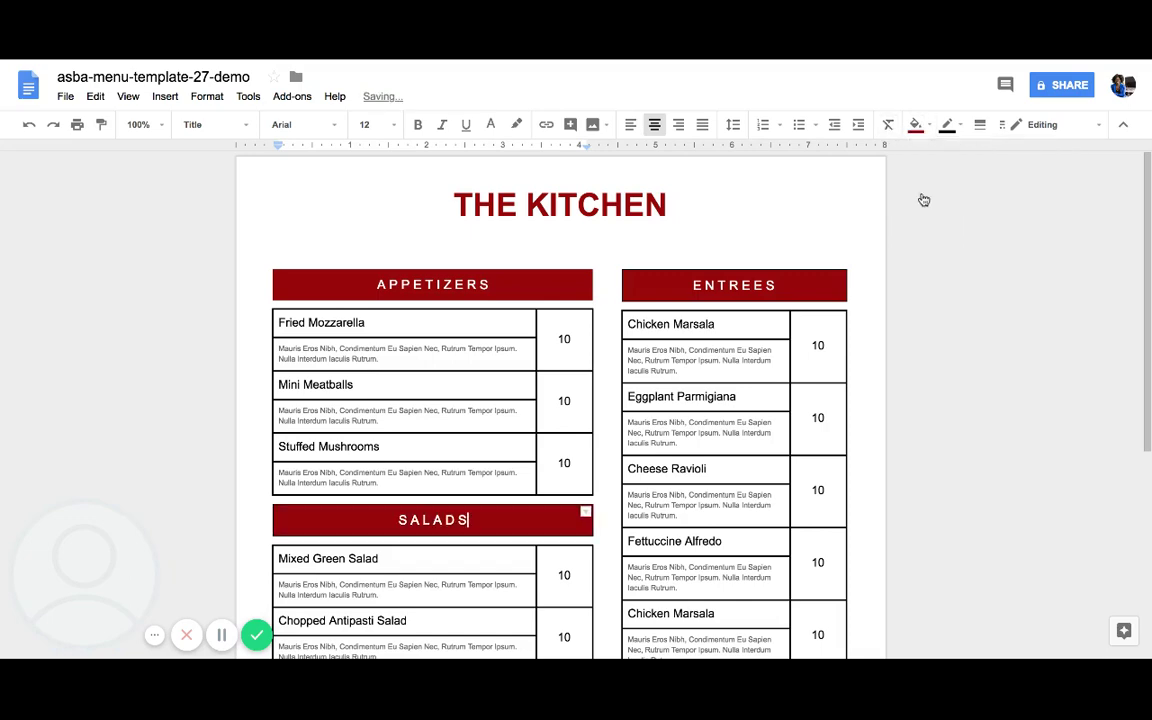
# Step: Fill the DESSERTS and SIDES bars and the note box below Desserts with dark red
pyautogui.scroll(-1, 706, 445)
pyautogui.scroll(-3, 706, 445)
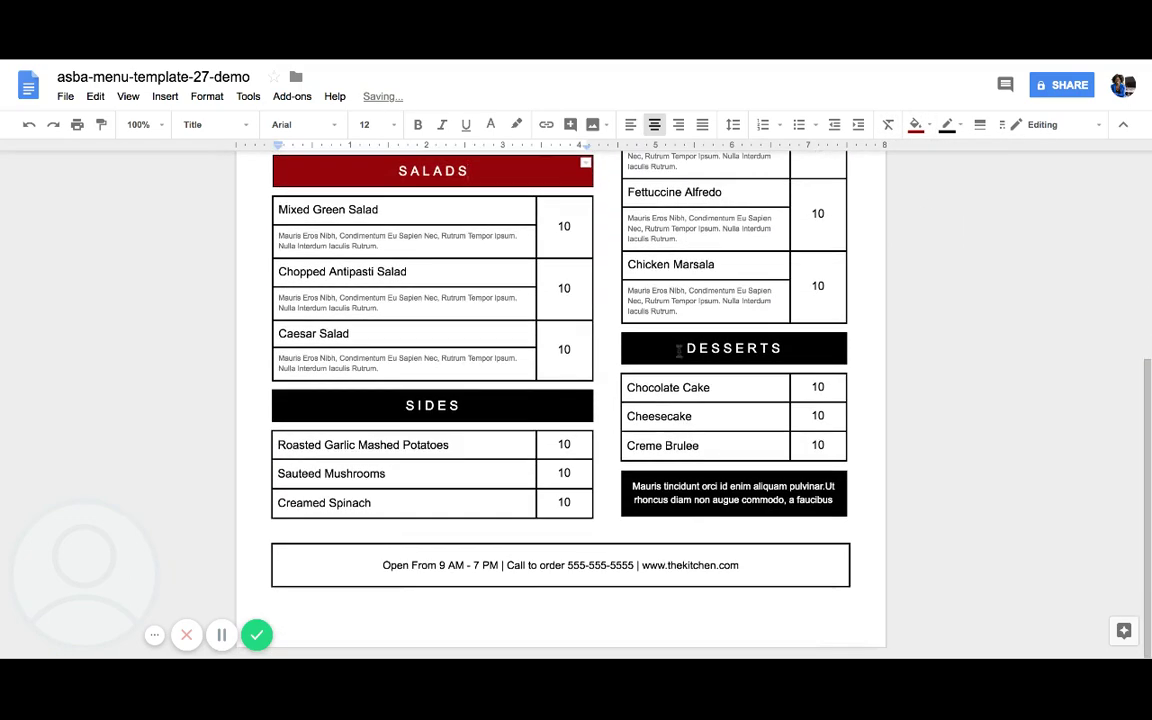
pyautogui.click(679, 350)
pyautogui.click(917, 126)
pyautogui.click(924, 194)
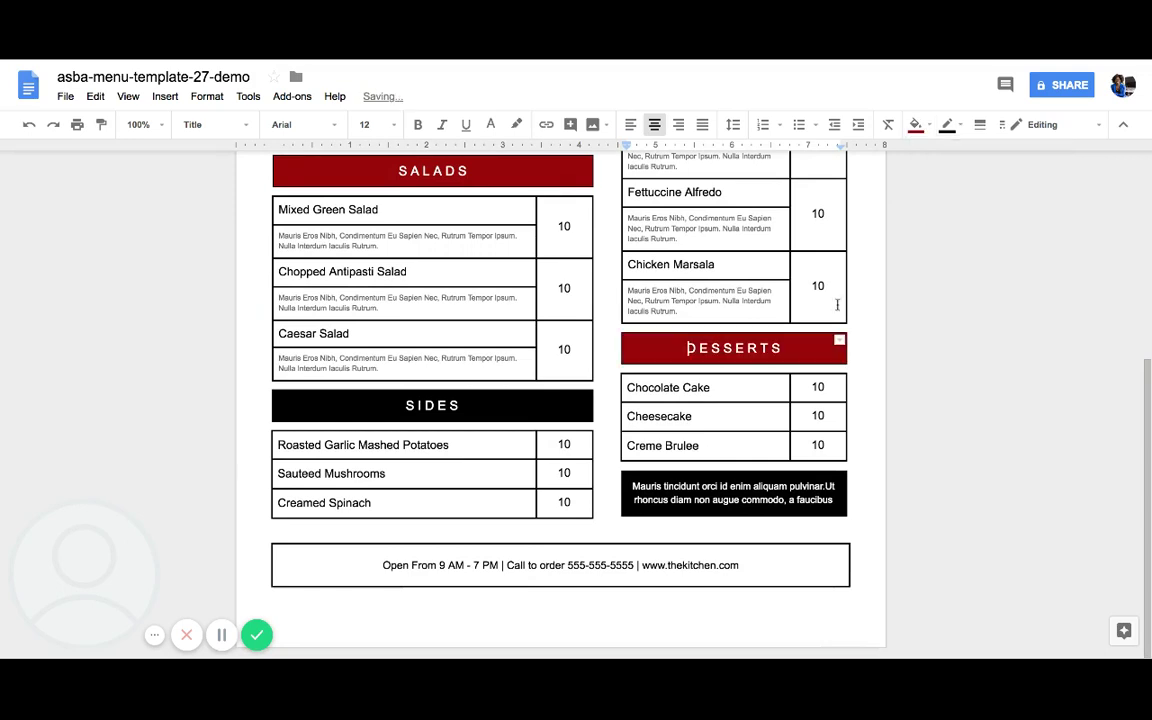
pyautogui.click(554, 398)
pyautogui.click(917, 126)
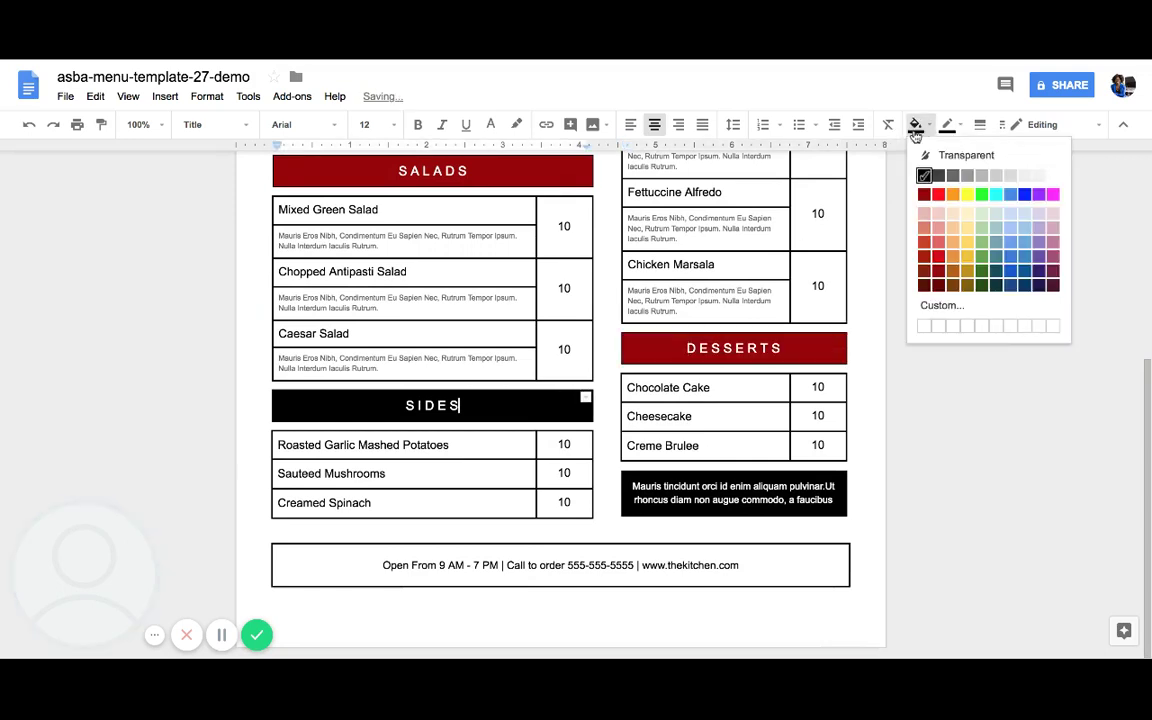
pyautogui.click(923, 194)
pyautogui.click(728, 486)
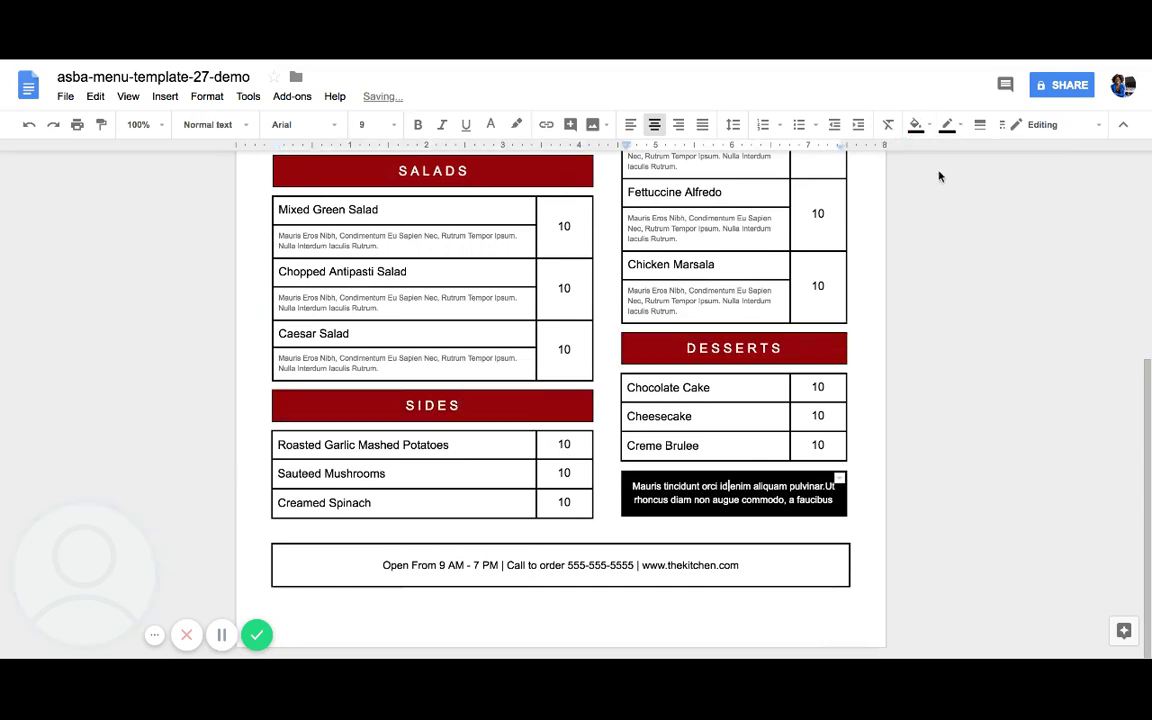
pyautogui.click(917, 126)
pyautogui.click(924, 194)
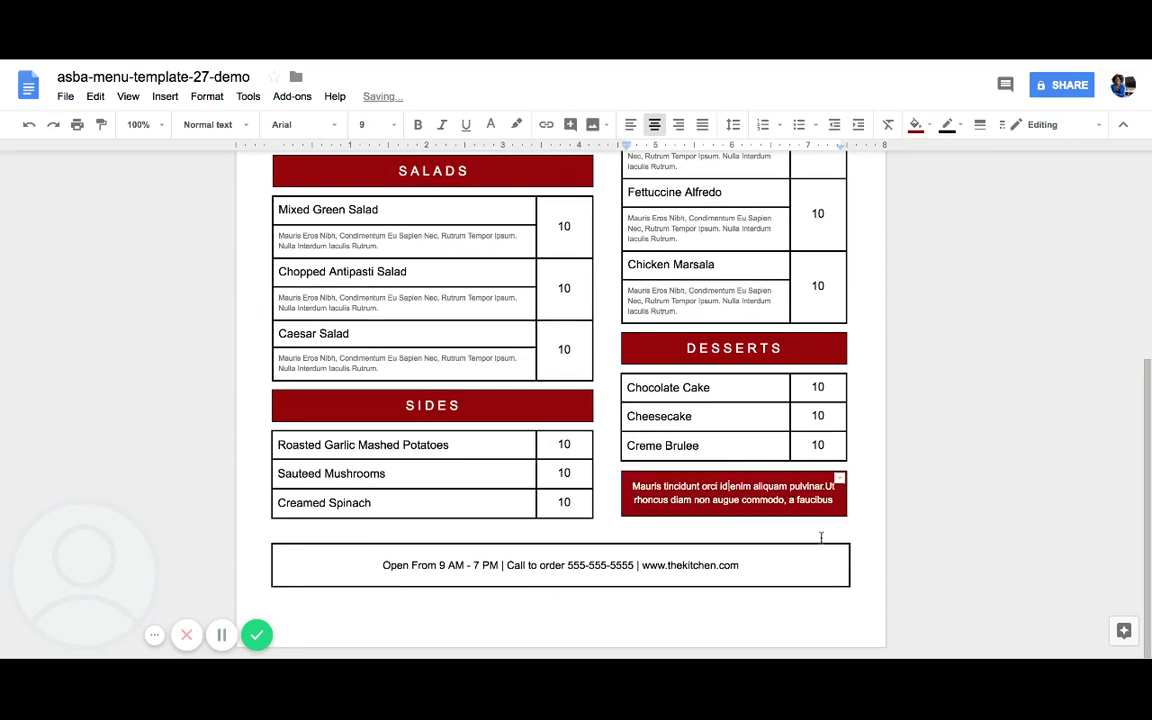
pyautogui.scroll(5, 820, 537)
# Step: Make Fried Mozzarella a Heading 1 paragraph coloured dark red
pyautogui.scroll(1, 818, 545)
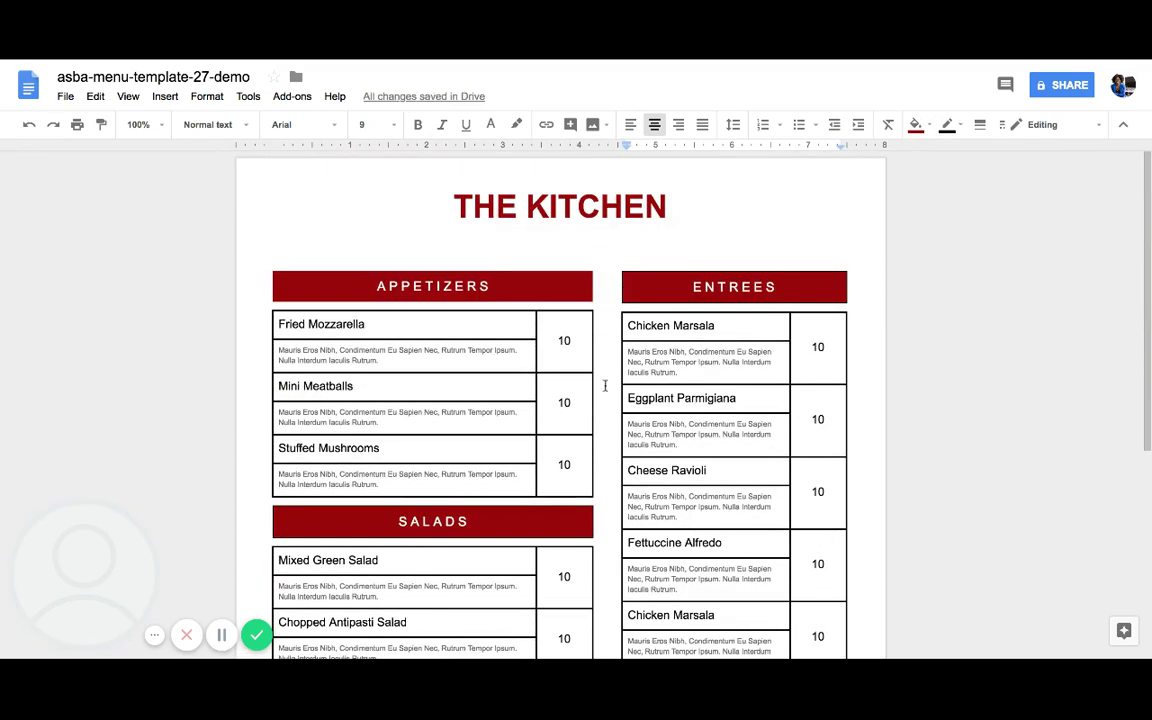
pyautogui.tripleClick(279, 322)
pyautogui.hotkey('ctrl', 'alt', '1')
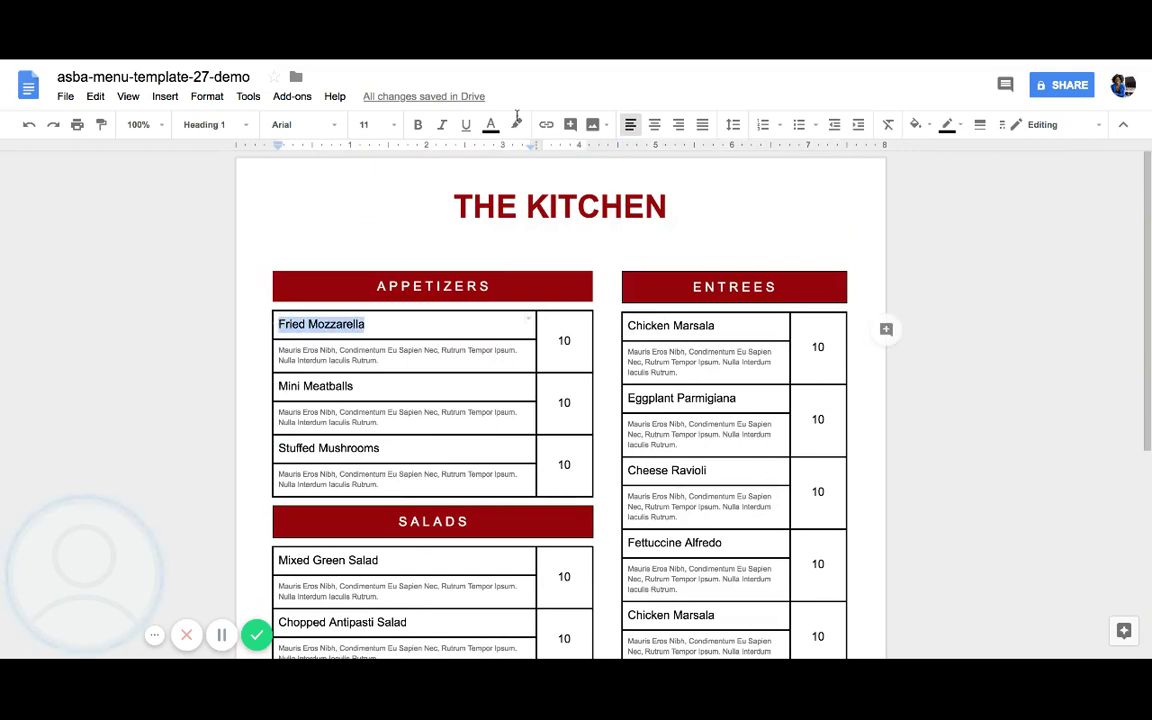
pyautogui.click(492, 125)
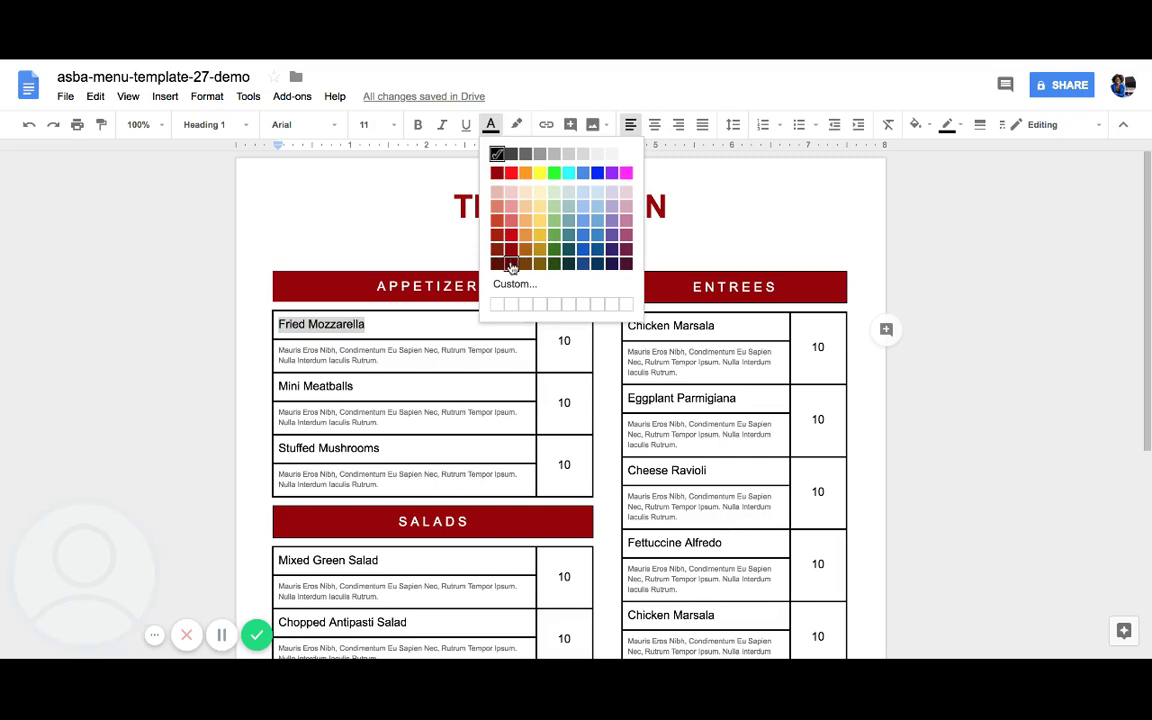
pyautogui.click(511, 249)
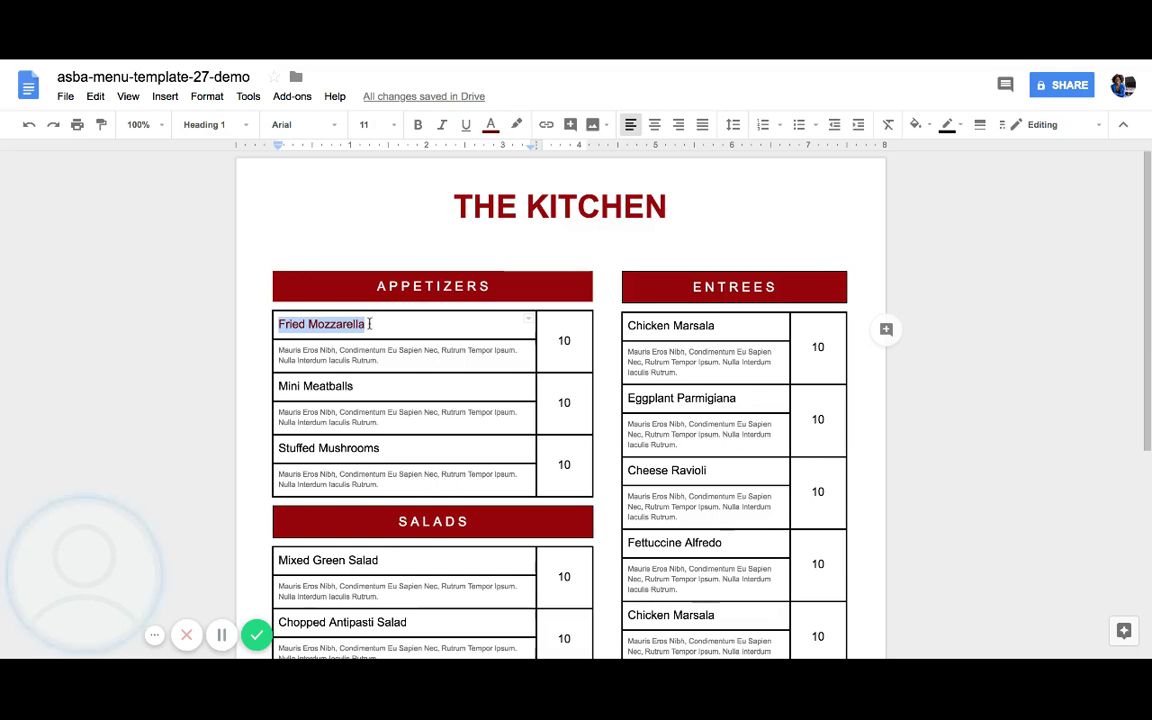
# Step: Update Heading 1 to match, so every dish name turns dark red
pyautogui.click(234, 123)
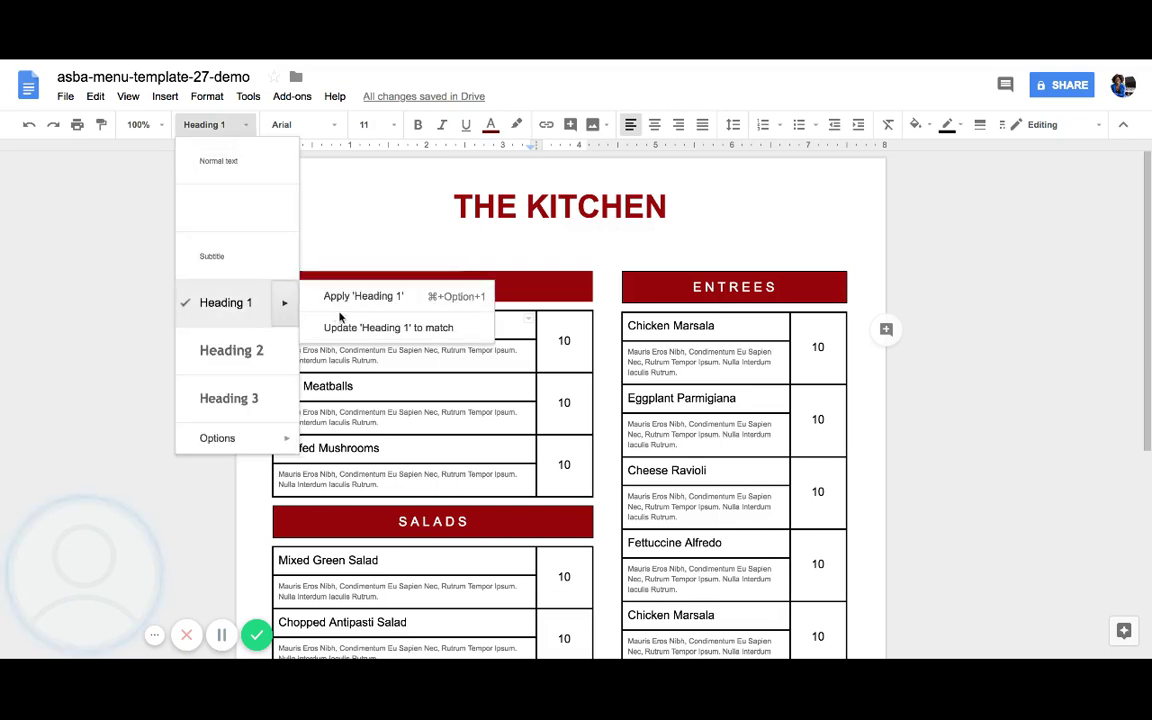
pyautogui.moveTo(226, 302)
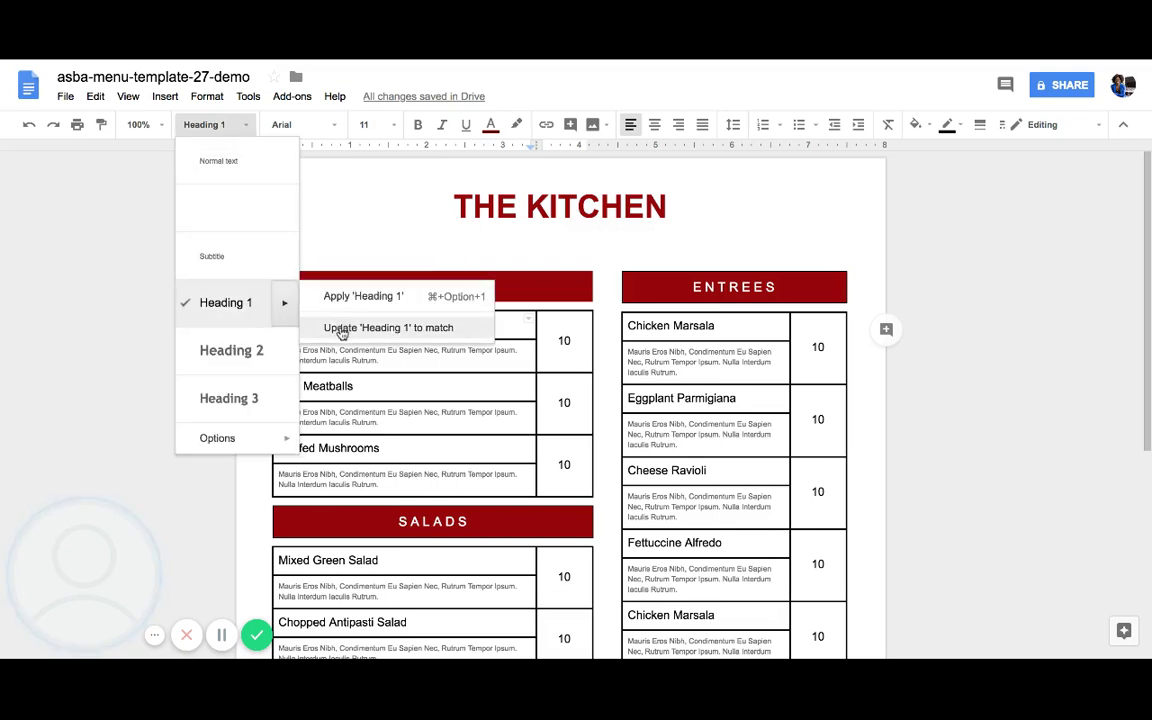
pyautogui.click(341, 329)
pyautogui.scroll(-3, 747, 463)
pyautogui.scroll(-2, 747, 463)
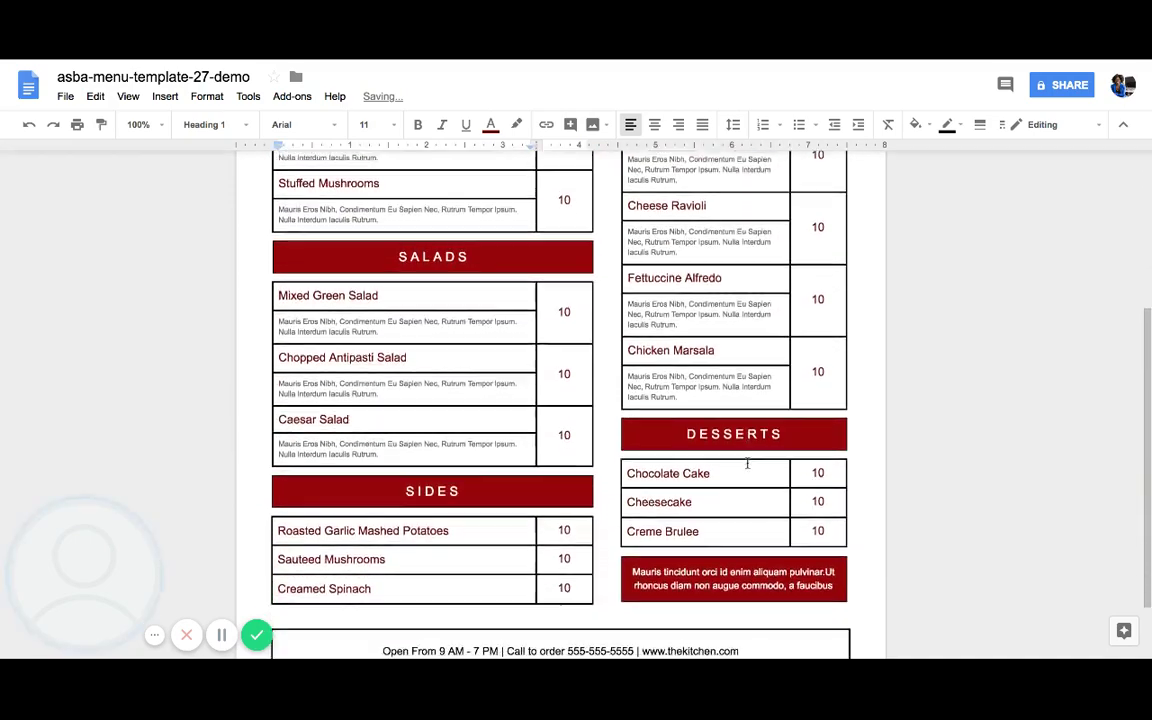
pyautogui.scroll(-2, 747, 463)
pyautogui.scroll(2, 367, 352)
pyautogui.scroll(5, 367, 352)
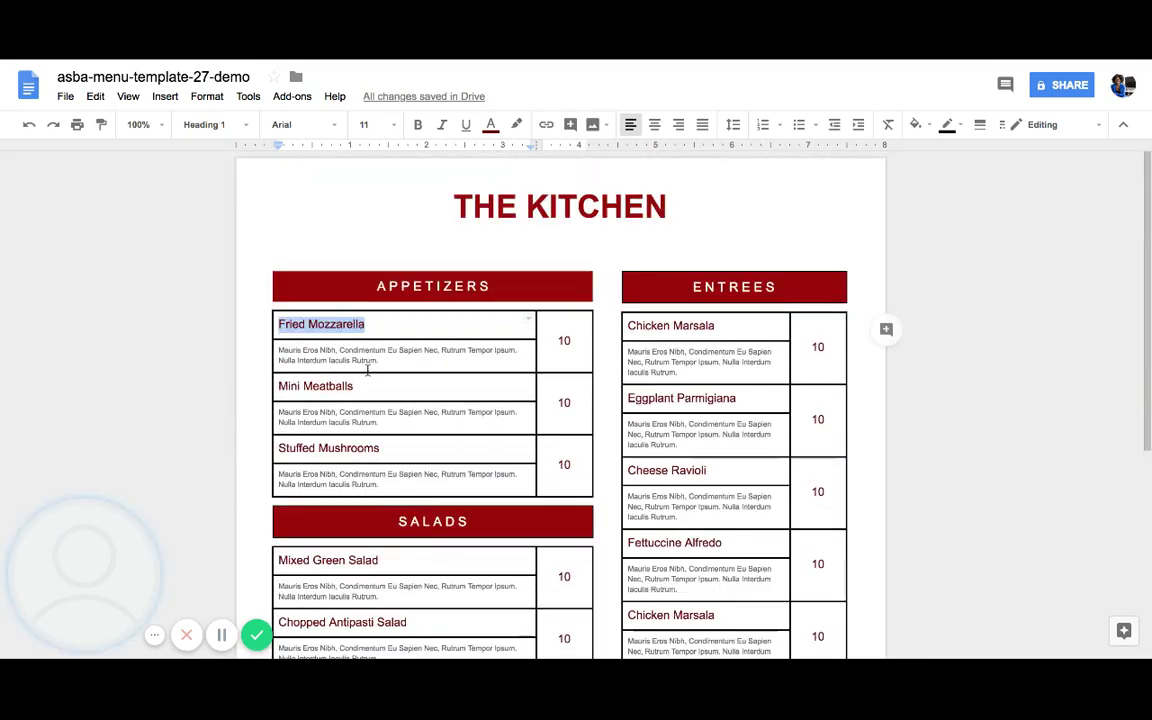
# Step: Set Fried Mozzarella in Quicksand and update Heading 1 so all dish names use it
pyautogui.click(332, 125)
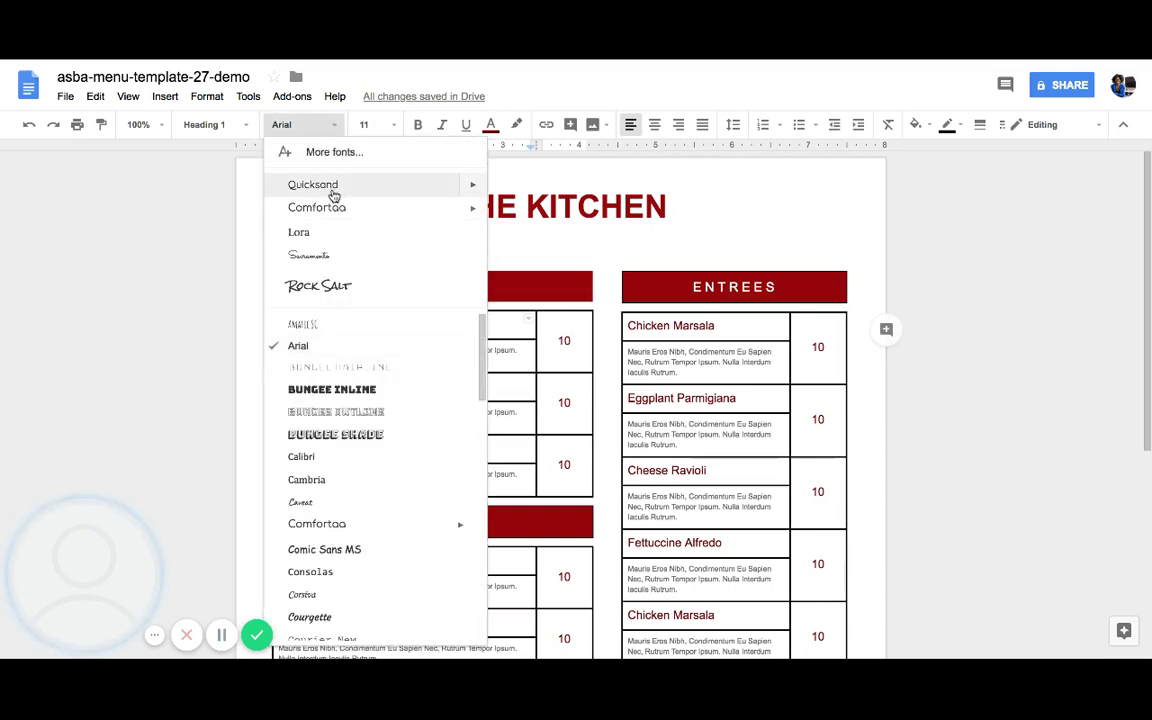
pyautogui.click(331, 191)
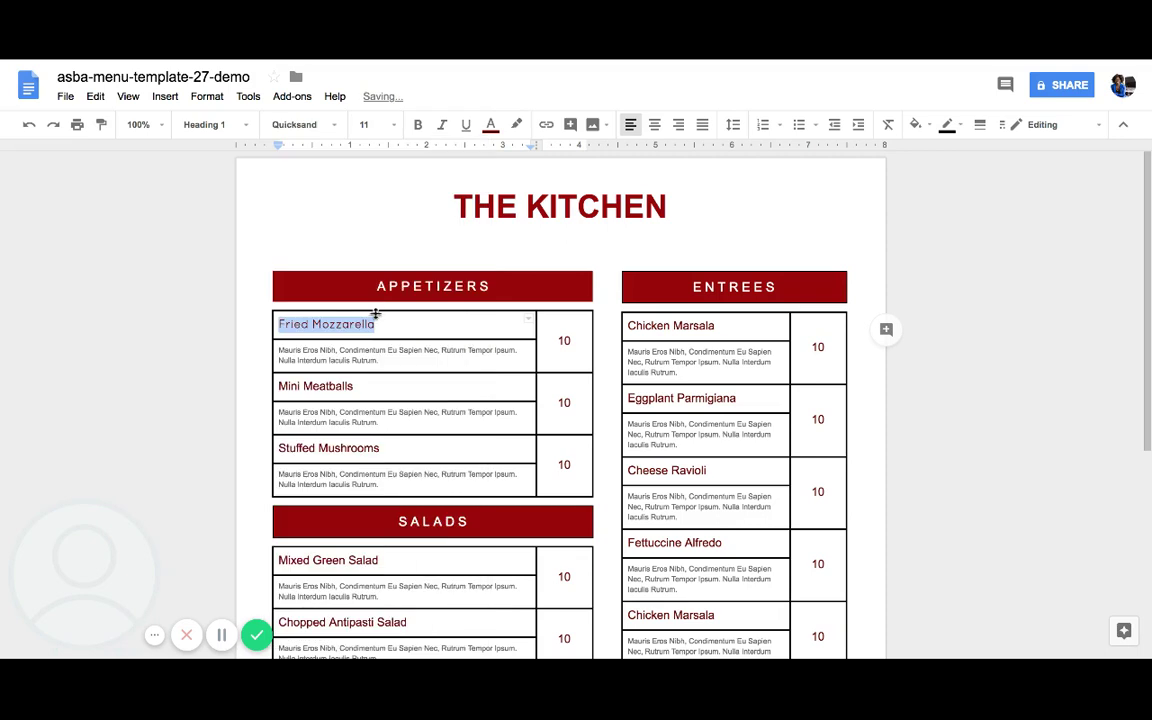
pyautogui.click(244, 124)
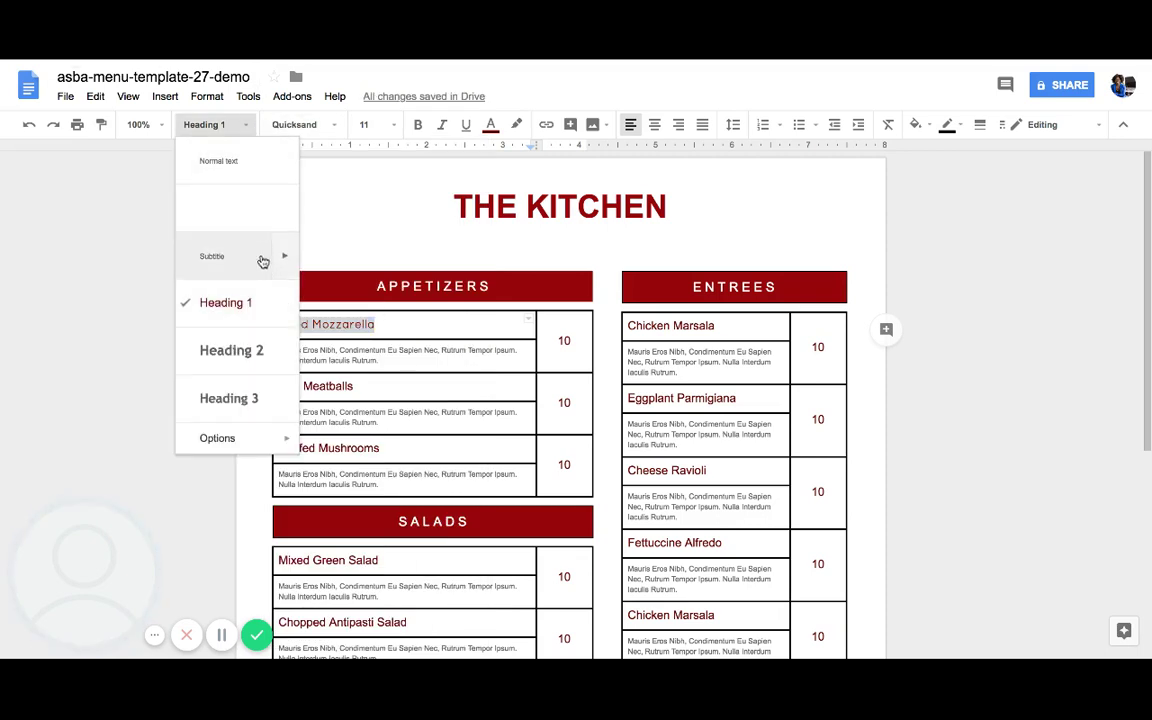
pyautogui.moveTo(226, 302)
pyautogui.click(310, 328)
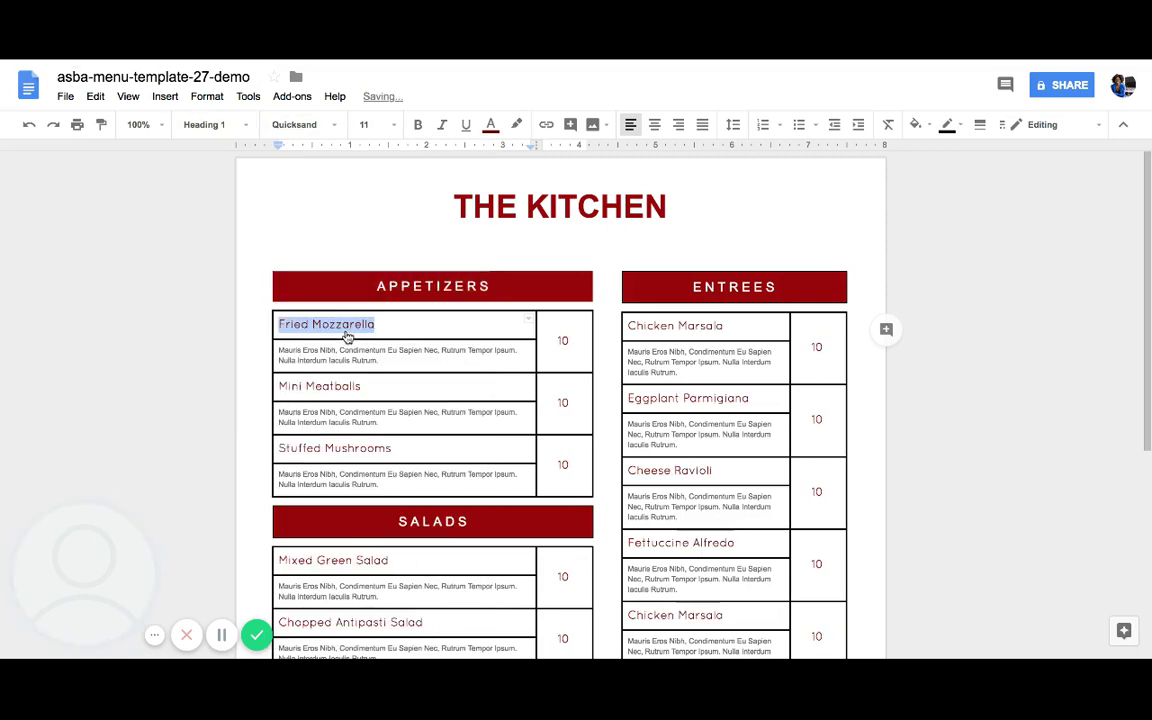
pyautogui.click(746, 474)
pyautogui.scroll(-3, 746, 476)
pyautogui.scroll(3, 745, 480)
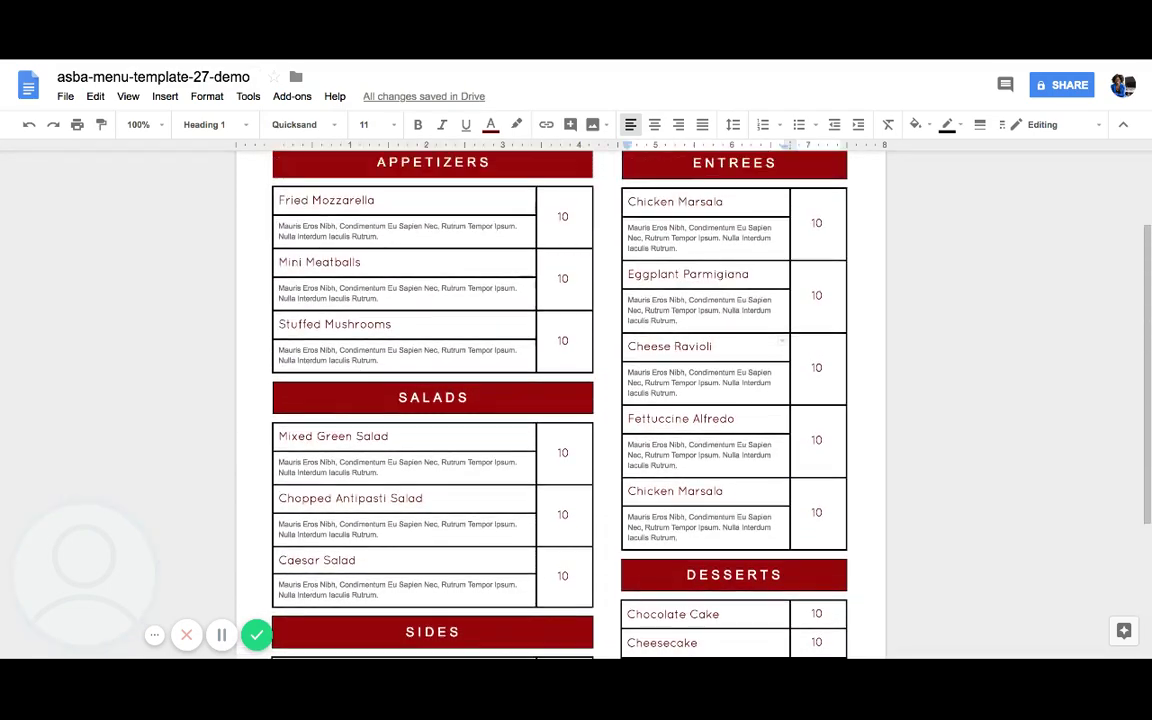
# Step: Select all Appetizers rows and make their table borders dark red
pyautogui.scroll(2, 489, 437)
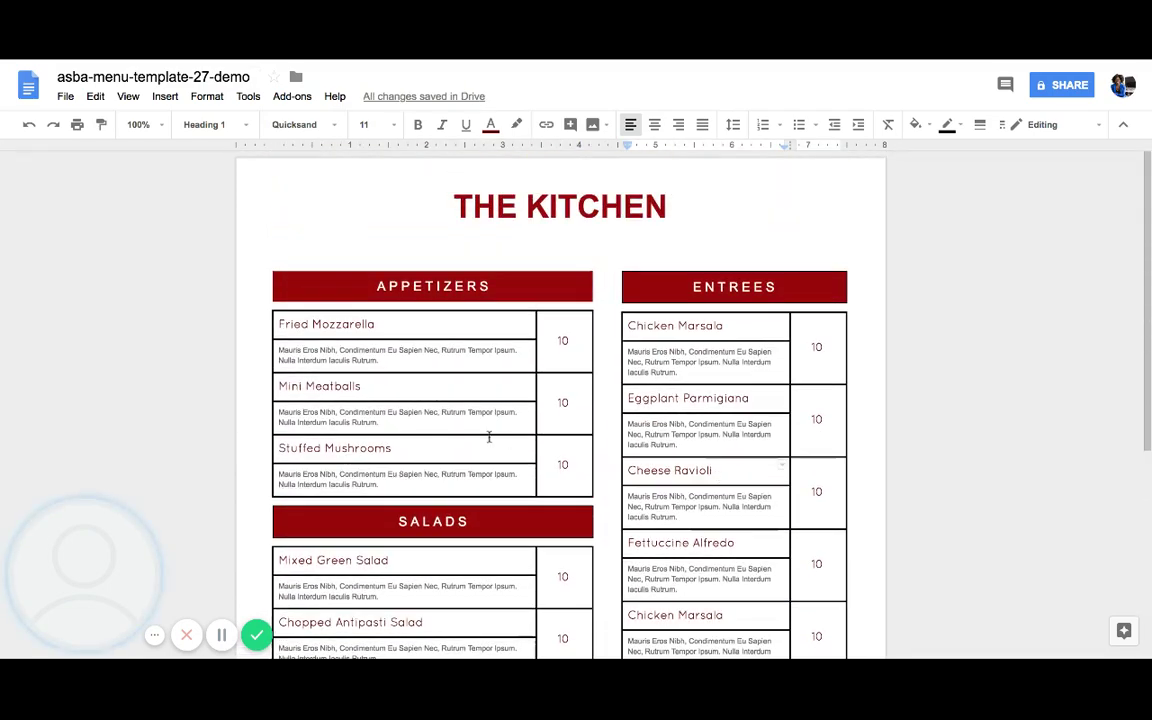
pyautogui.doubleClick(281, 324)
pyautogui.hotkey('shift', 'Down')
pyautogui.hotkey('shift', 'Down')
pyautogui.hotkey('shift', 'Down')
pyautogui.hotkey('shift', 'Down')
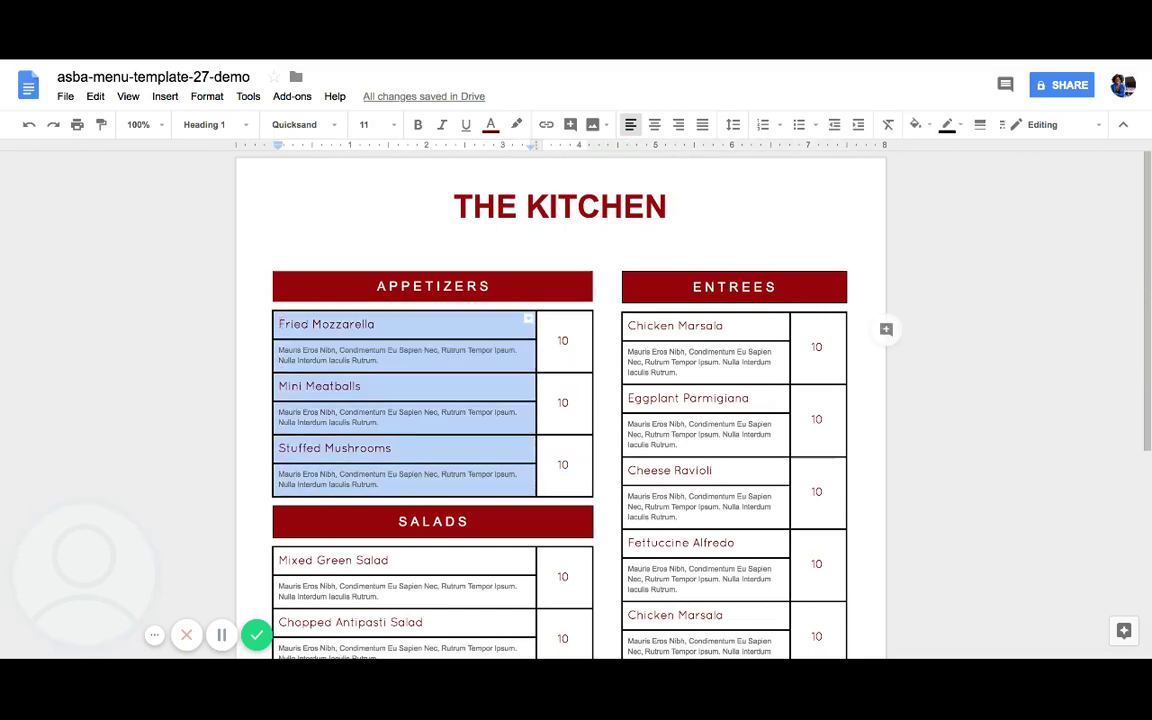
pyautogui.click(979, 126)
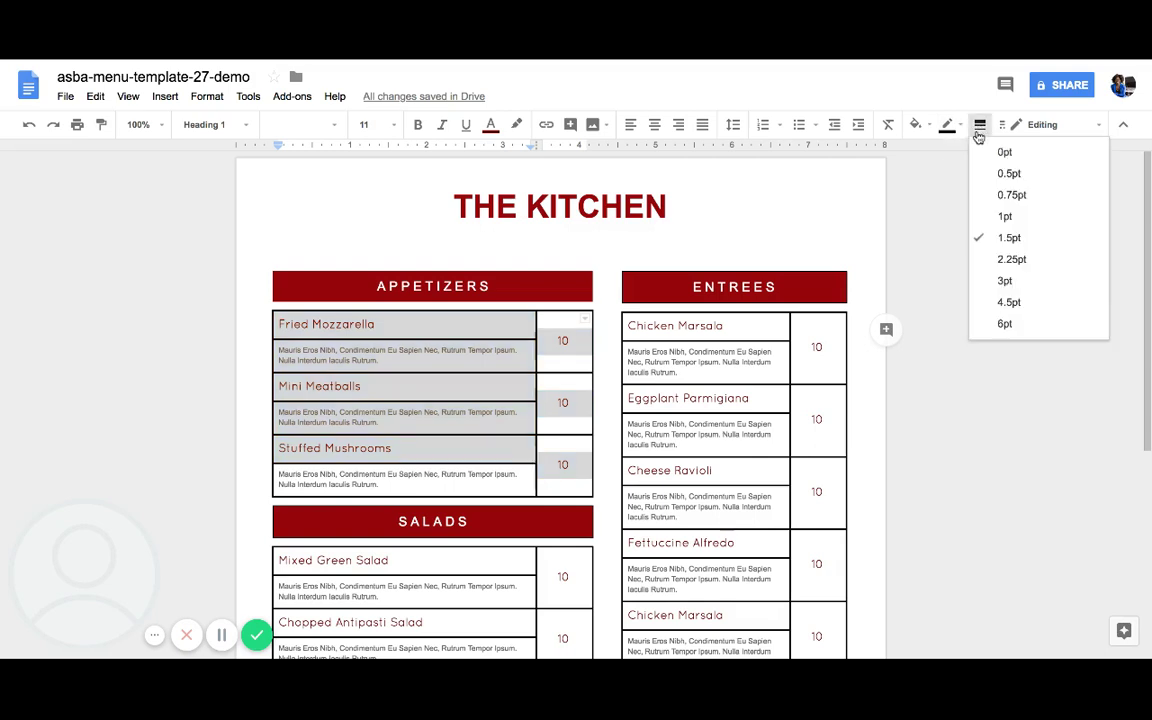
pyautogui.click(948, 125)
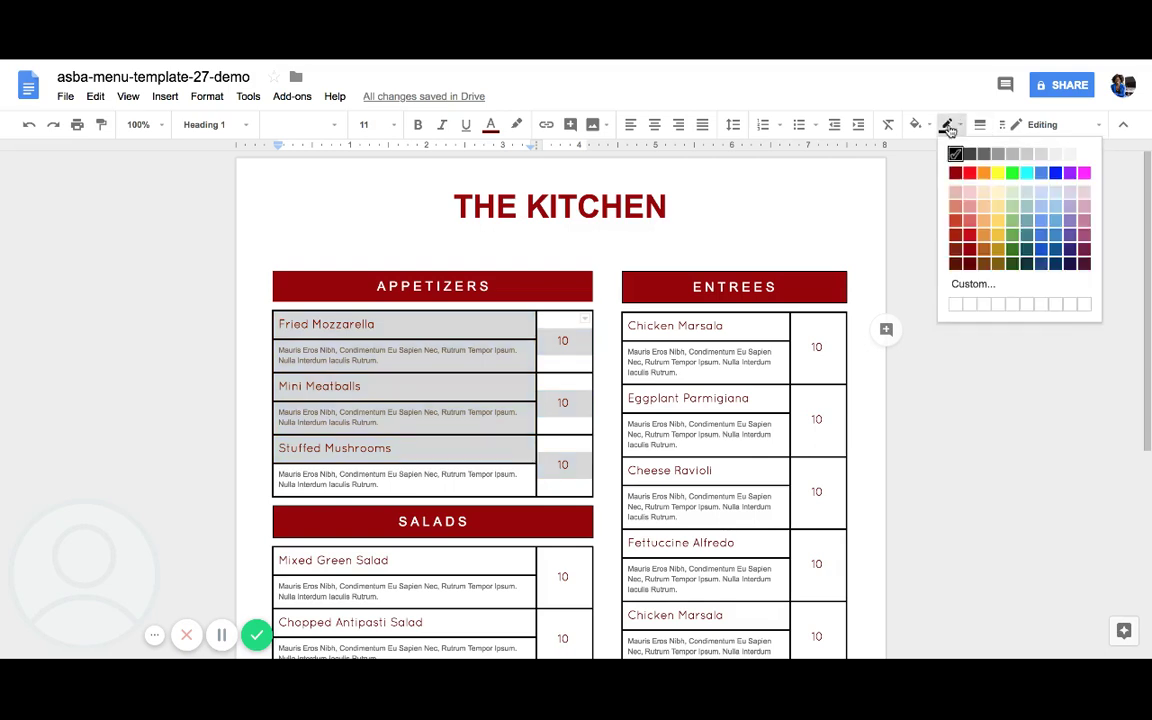
pyautogui.click(955, 174)
# Step: Reapply the dark red border colour and check the Appetizers table borders
pyautogui.click(514, 480)
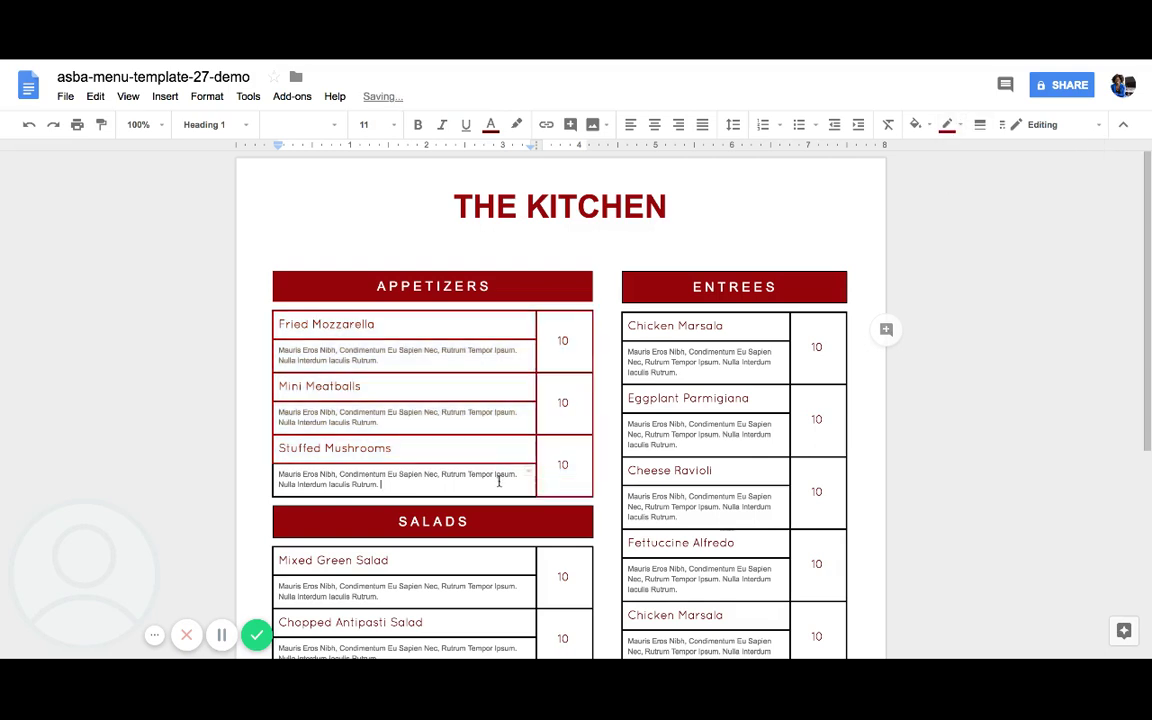
pyautogui.click(948, 125)
pyautogui.click(956, 176)
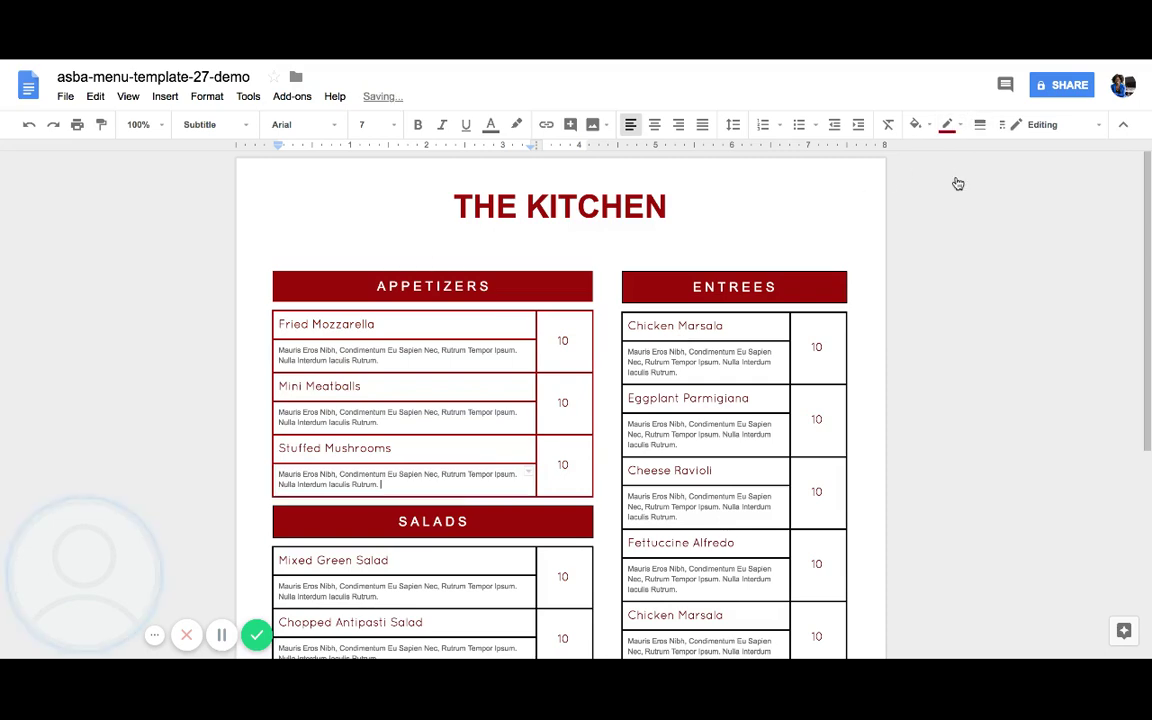
pyautogui.click(585, 483)
pyautogui.scroll(-3, 587, 494)
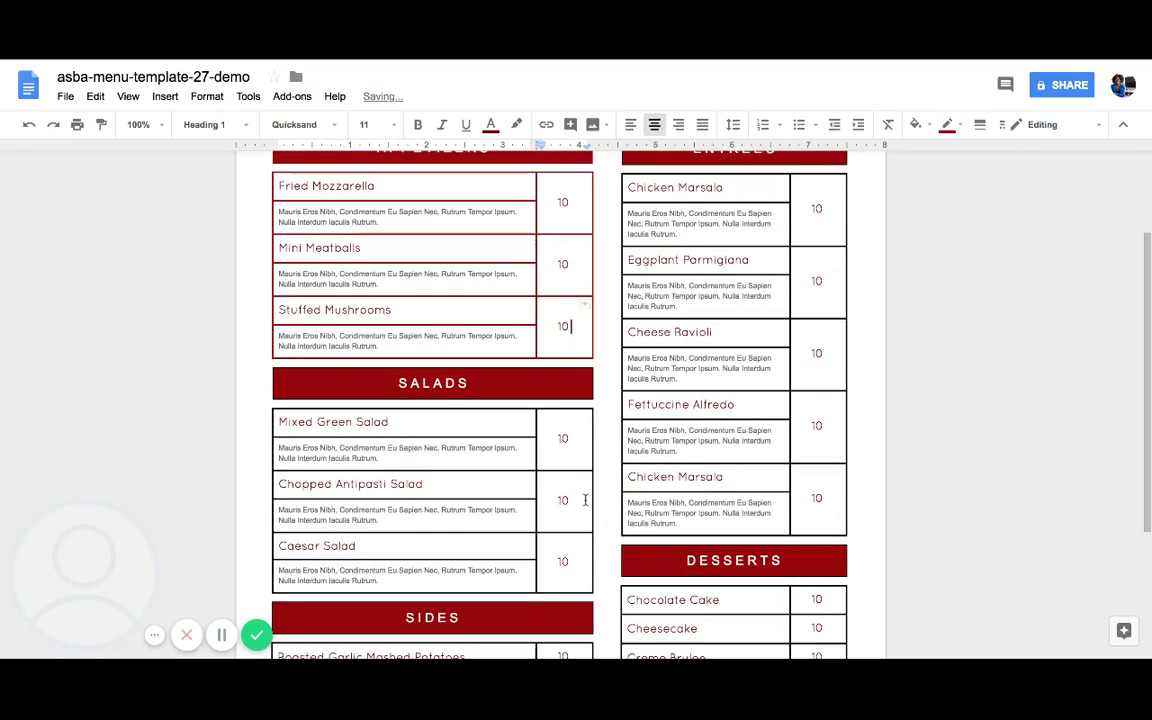
pyautogui.click(522, 186)
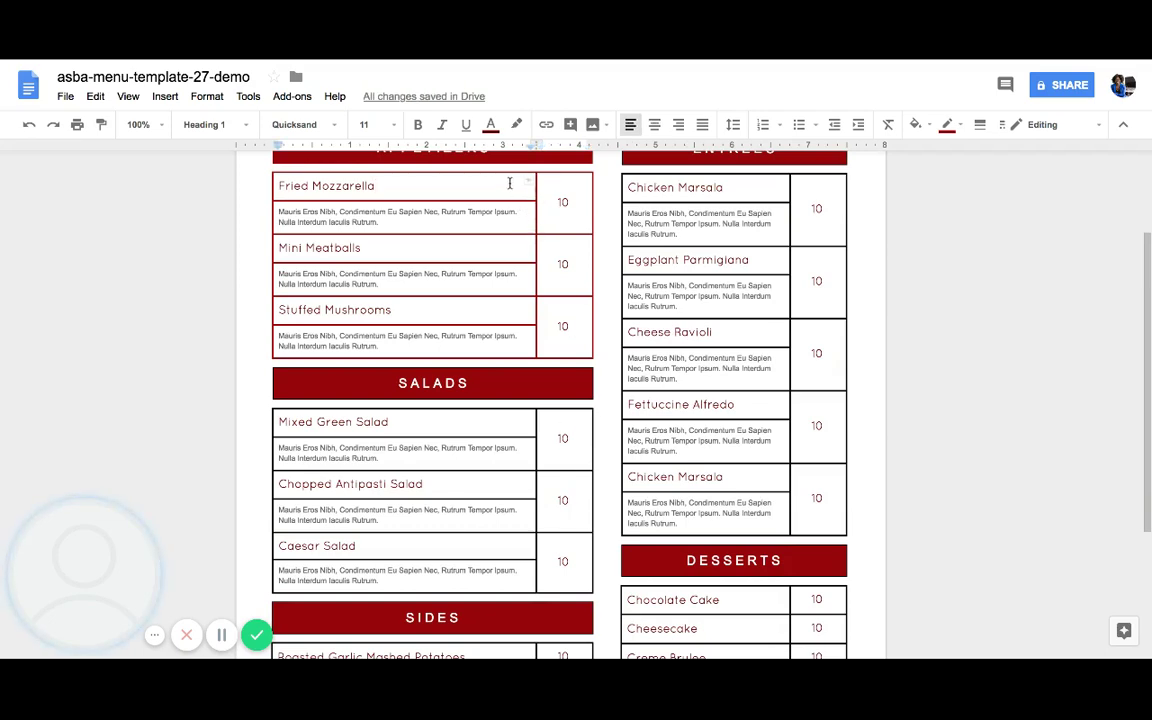
pyautogui.hotkey('shift', 'Down')
pyautogui.hotkey('shift', 'Down')
pyautogui.click(560, 265)
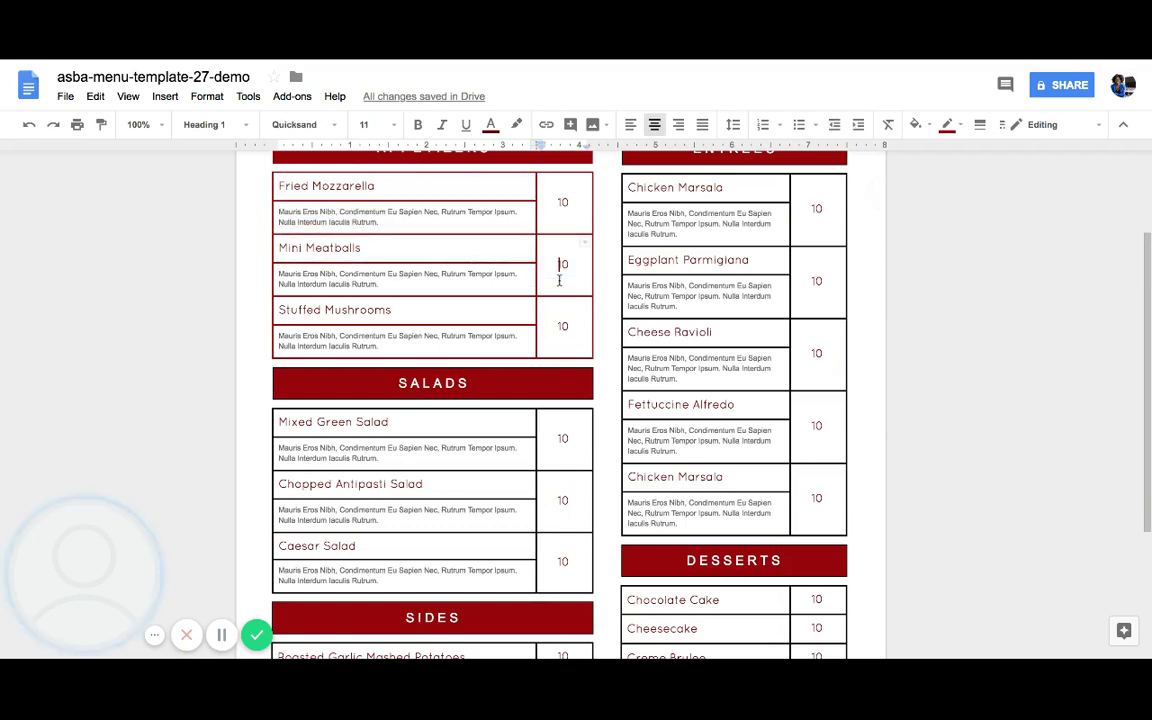
pyautogui.scroll(1, 560, 268)
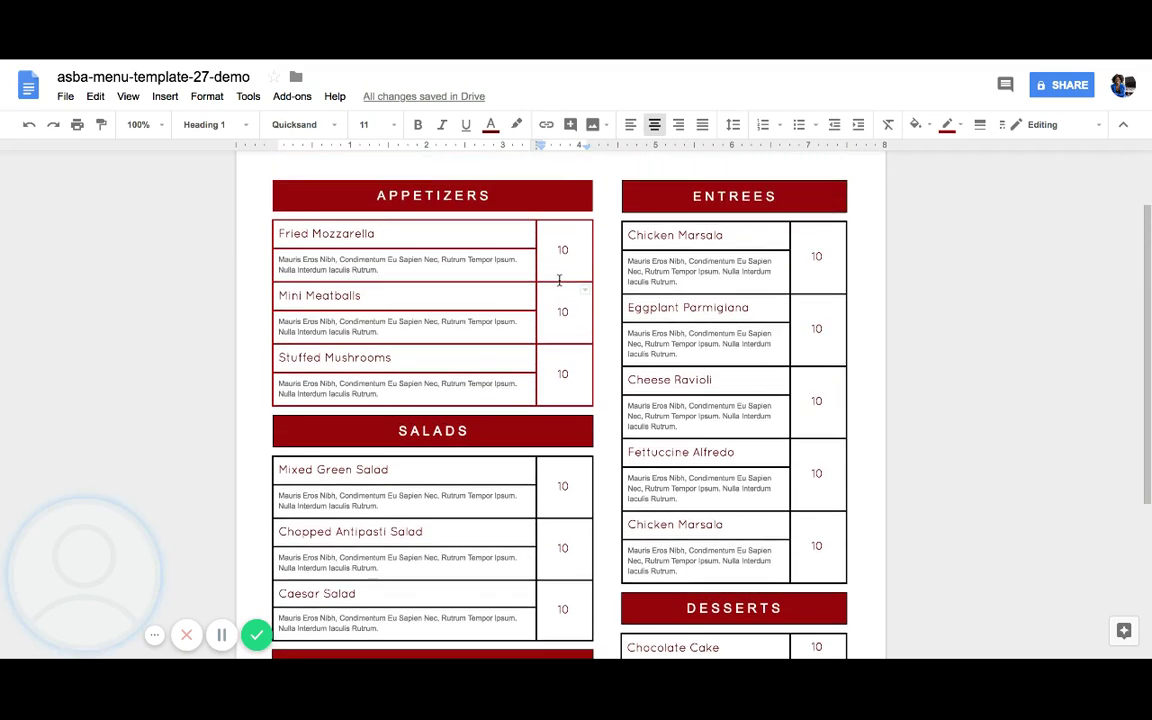
# Step: Replace Fried Mozzarella's description with "This and that stew."
pyautogui.tripleClick(382, 267)
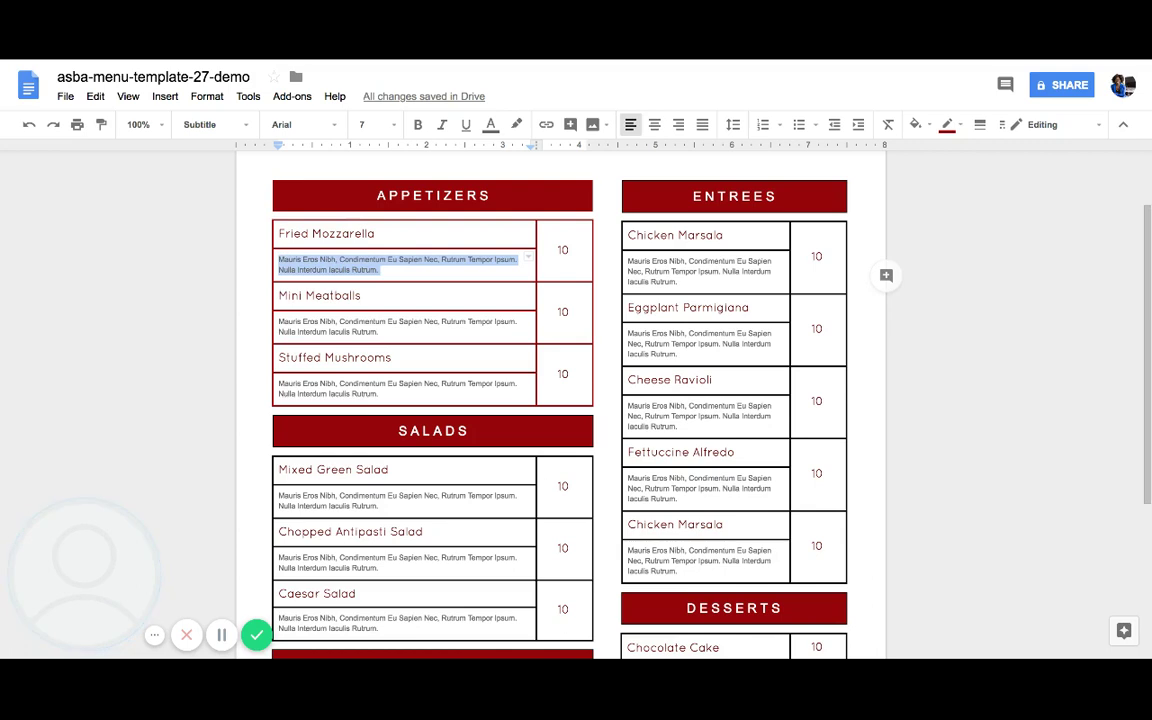
pyautogui.write('This and that stew')
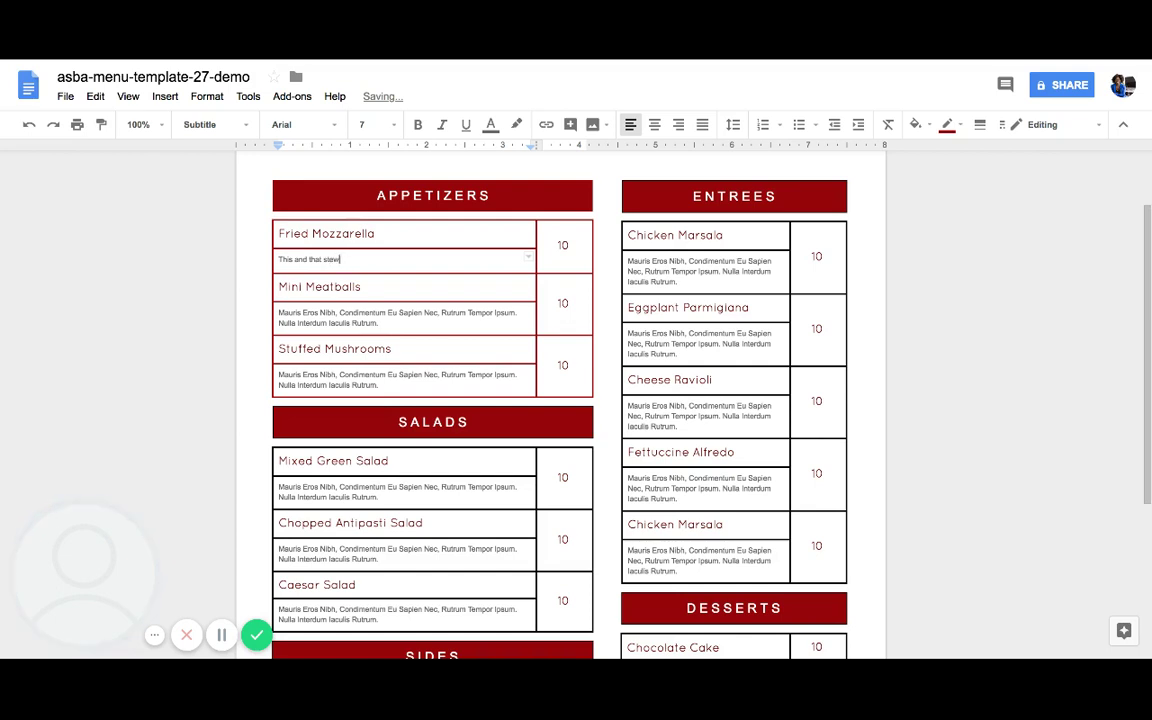
pyautogui.write('.')
pyautogui.click(355, 291)
pyautogui.tripleClick(348, 260)
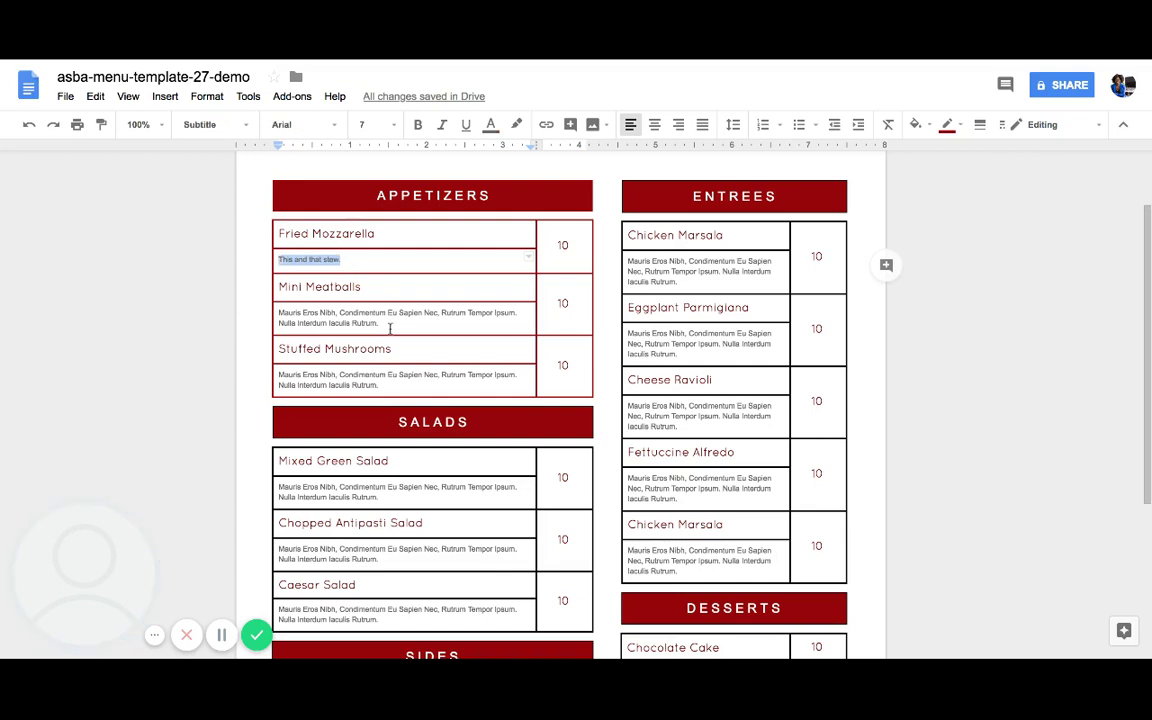
pyautogui.click(373, 256)
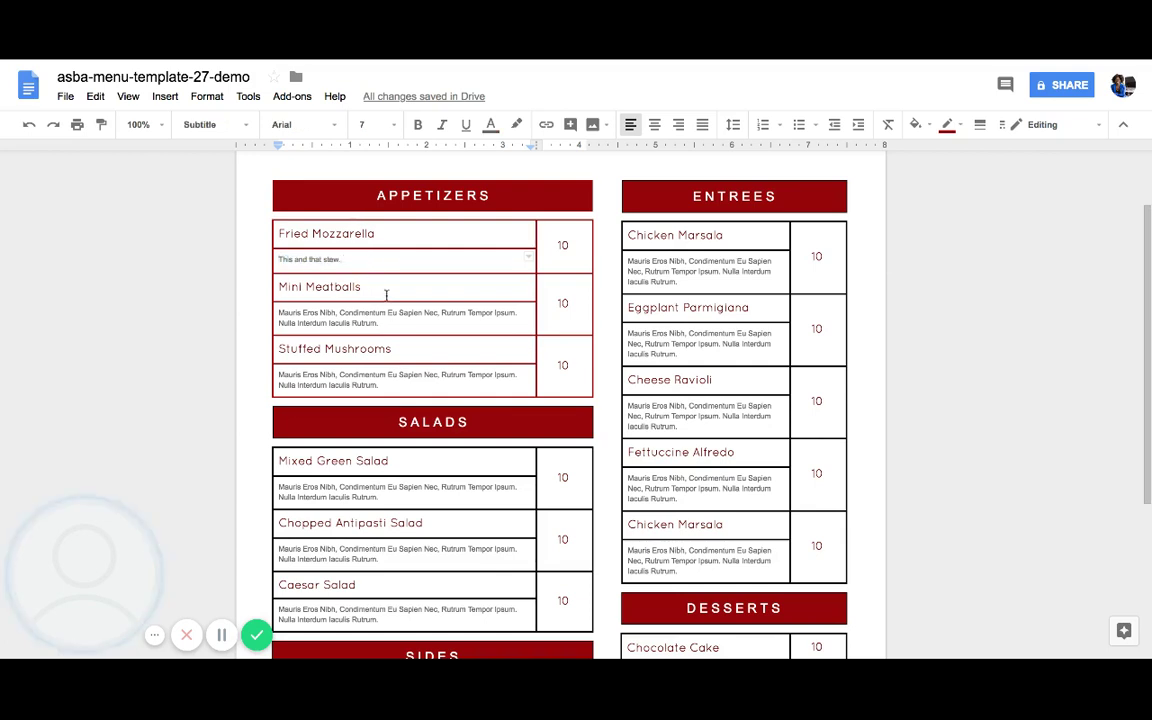
# Step: Make the price 10 beside Fried Mozzarella bold
pyautogui.doubleClick(561, 242)
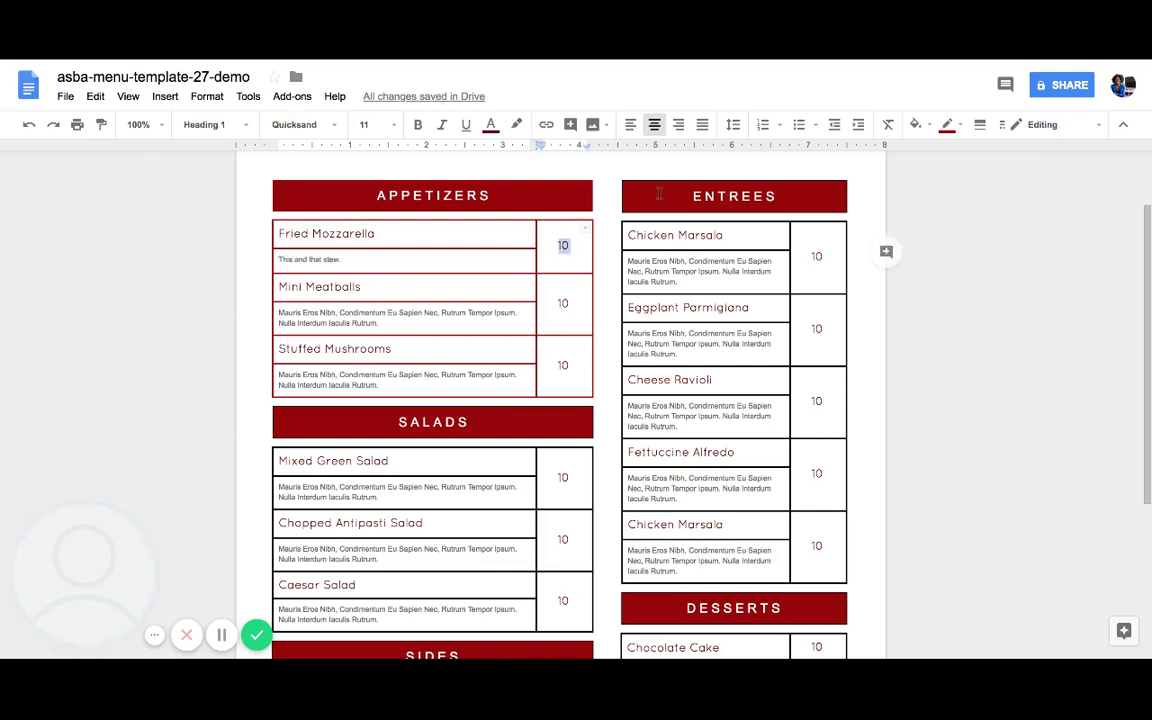
pyautogui.click(418, 124)
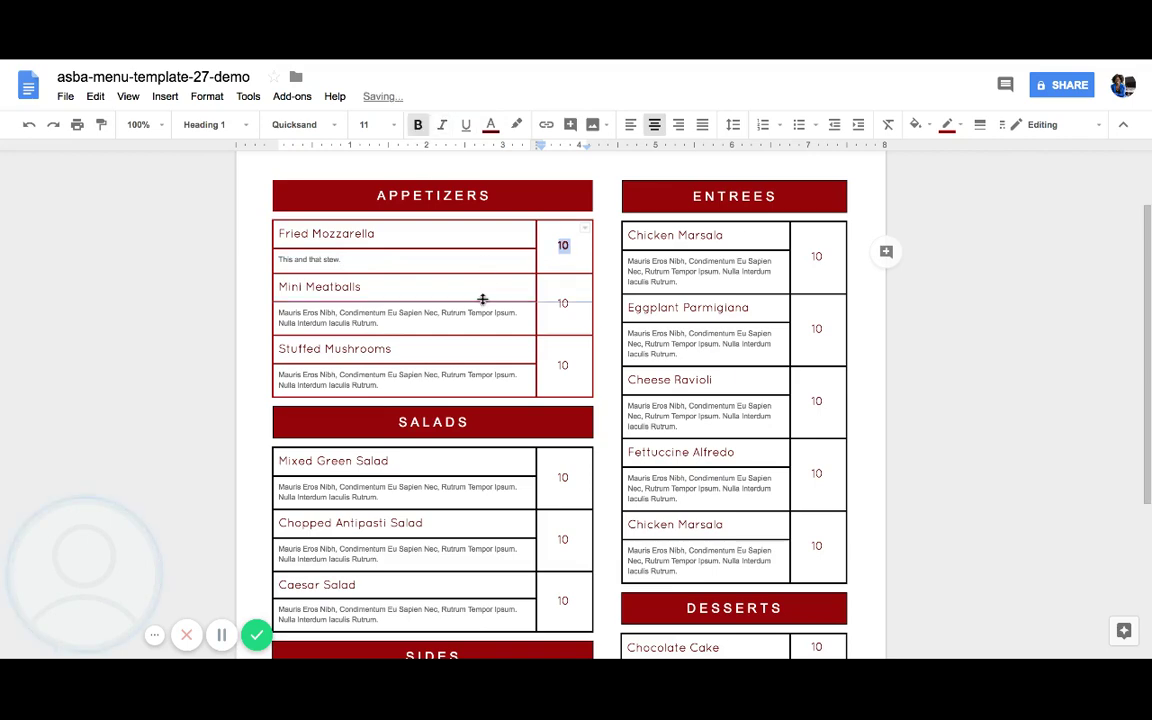
pyautogui.scroll(2, 541, 373)
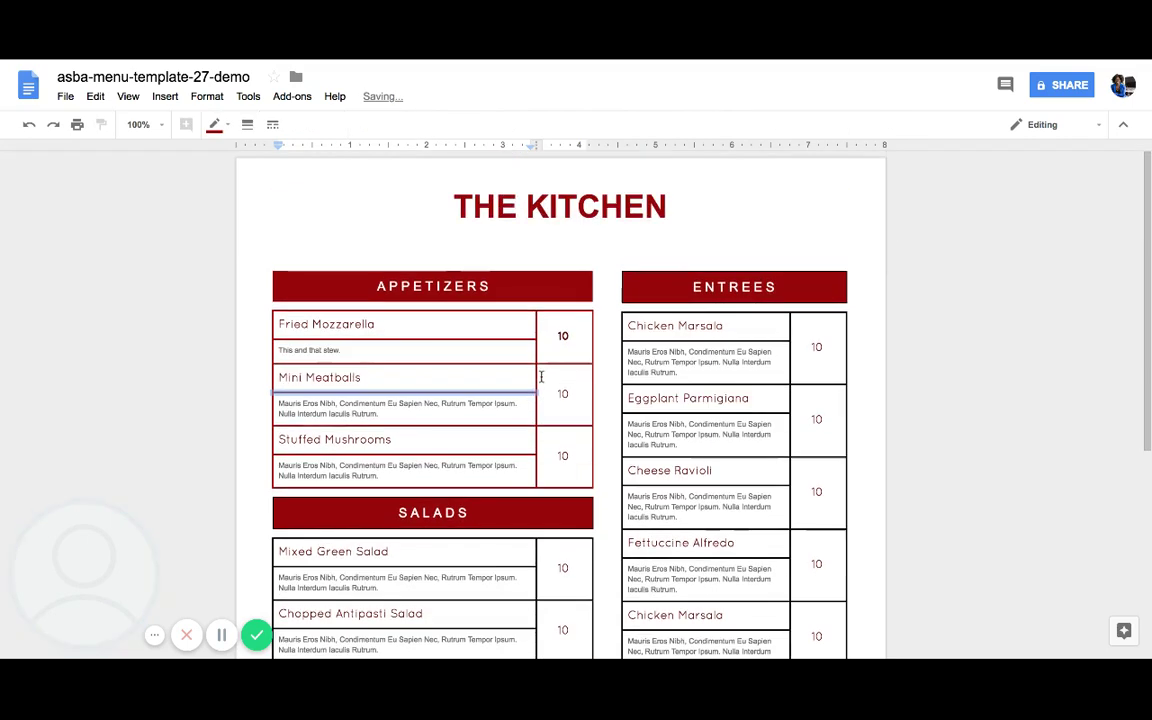
# Step: Select the five entrée rows and give their cell borders dark red
pyautogui.click(815, 347)
pyautogui.doubleClick(815, 347)
pyautogui.scroll(-2, 800, 338)
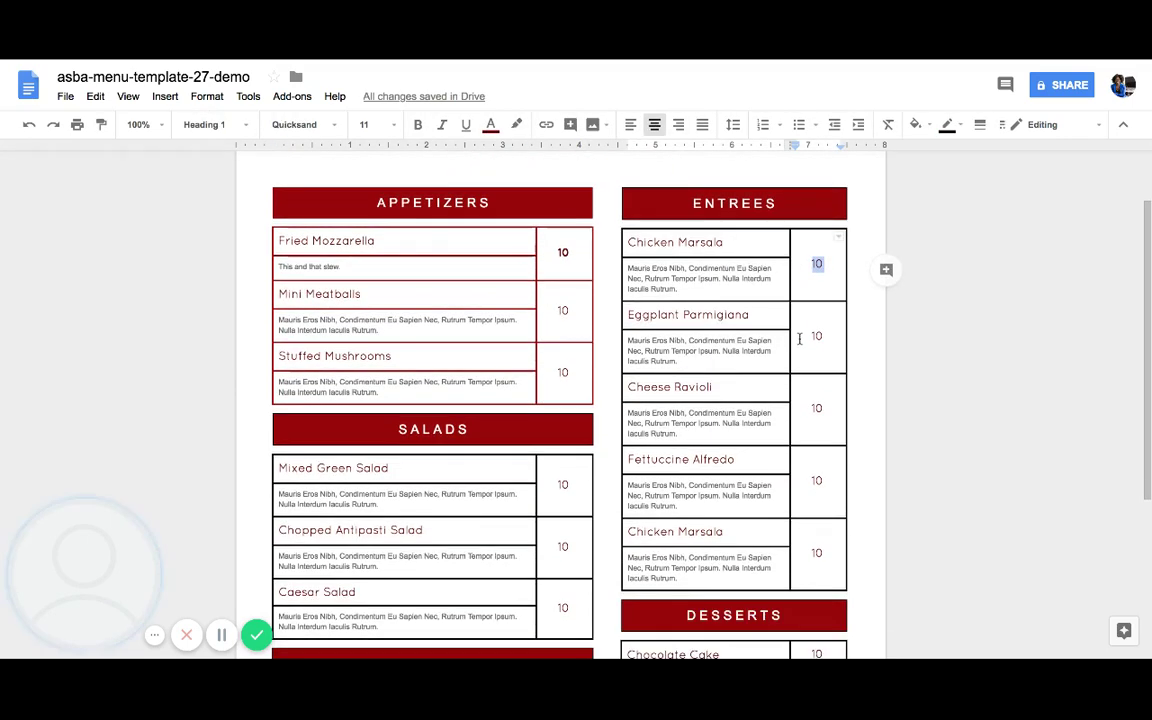
pyautogui.click(630, 232)
pyautogui.hotkey('shift', 'Down')
pyautogui.hotkey('shift', 'Down')
pyautogui.hotkey('shift', 'Down')
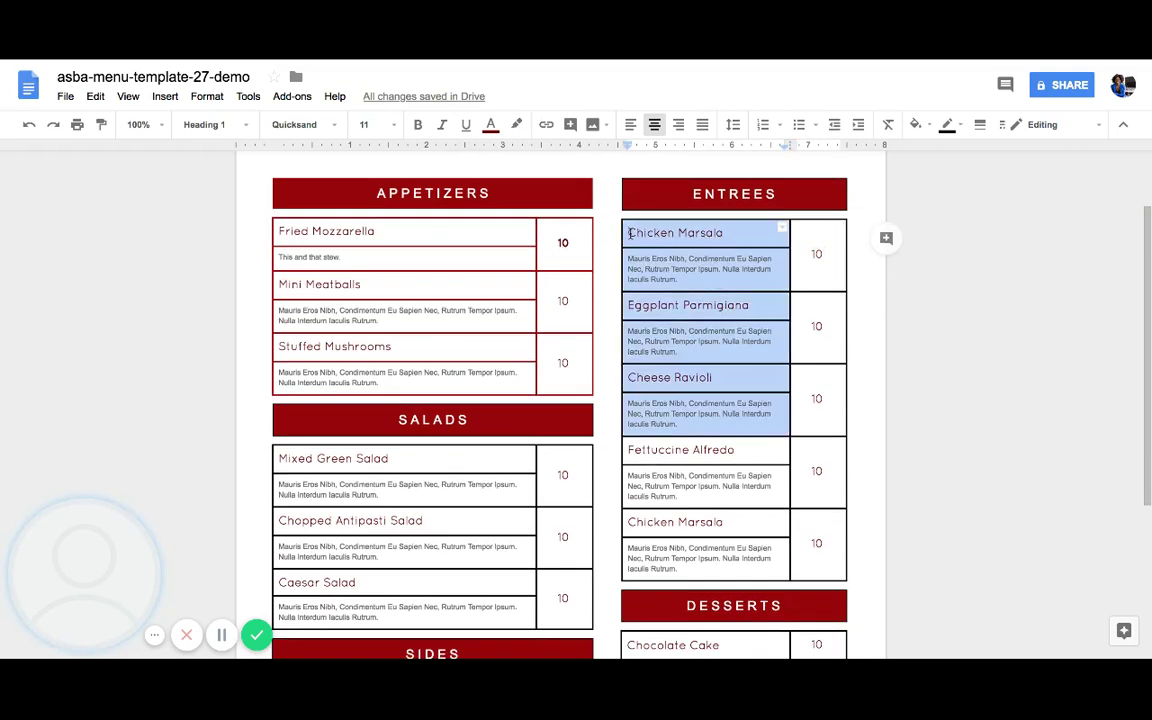
pyautogui.hotkey('shift', 'Down')
pyautogui.hotkey('shift', 'Down')
pyautogui.hotkey('shift', 'Down')
pyautogui.hotkey('shift', 'Down')
pyautogui.hotkey('shift', 'Down')
pyautogui.hotkey('shift', 'Down')
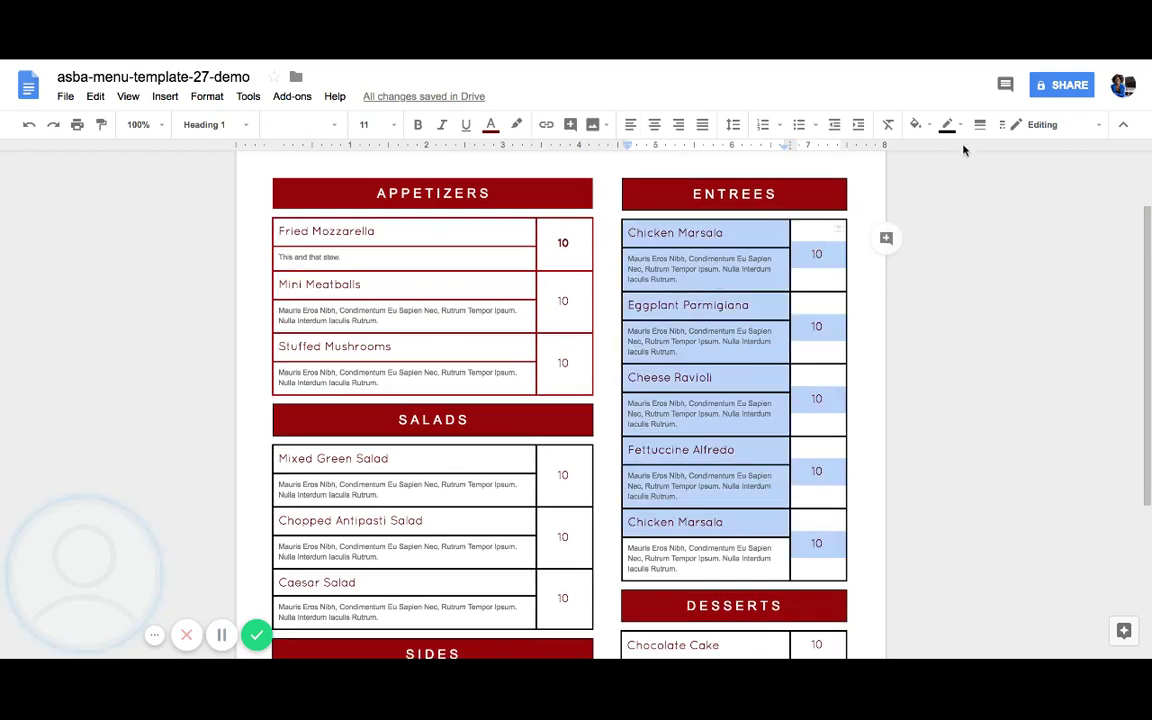
pyautogui.click(948, 124)
pyautogui.click(956, 174)
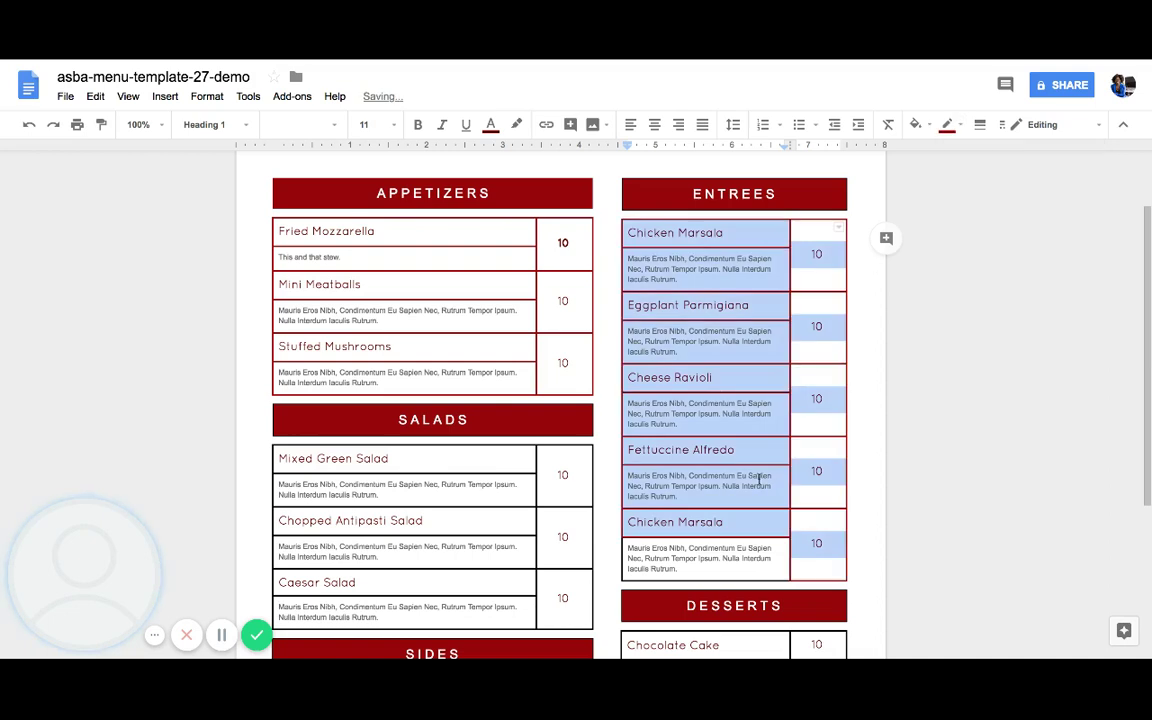
pyautogui.click(770, 550)
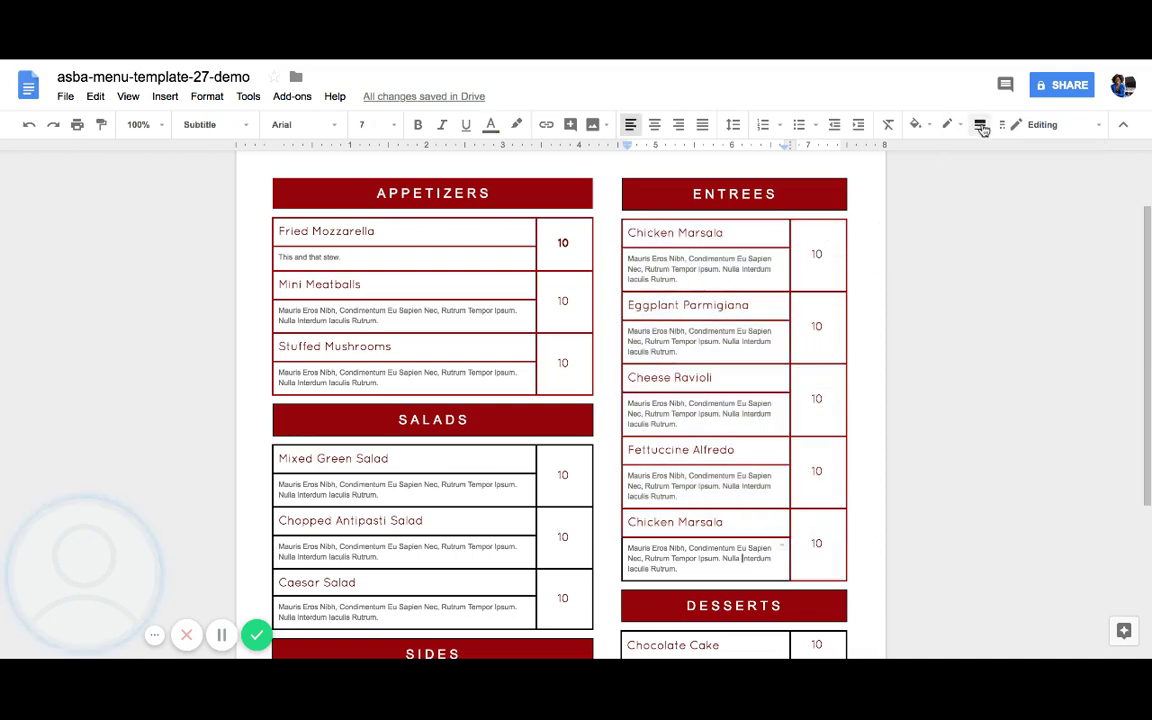
pyautogui.click(947, 124)
pyautogui.click(955, 187)
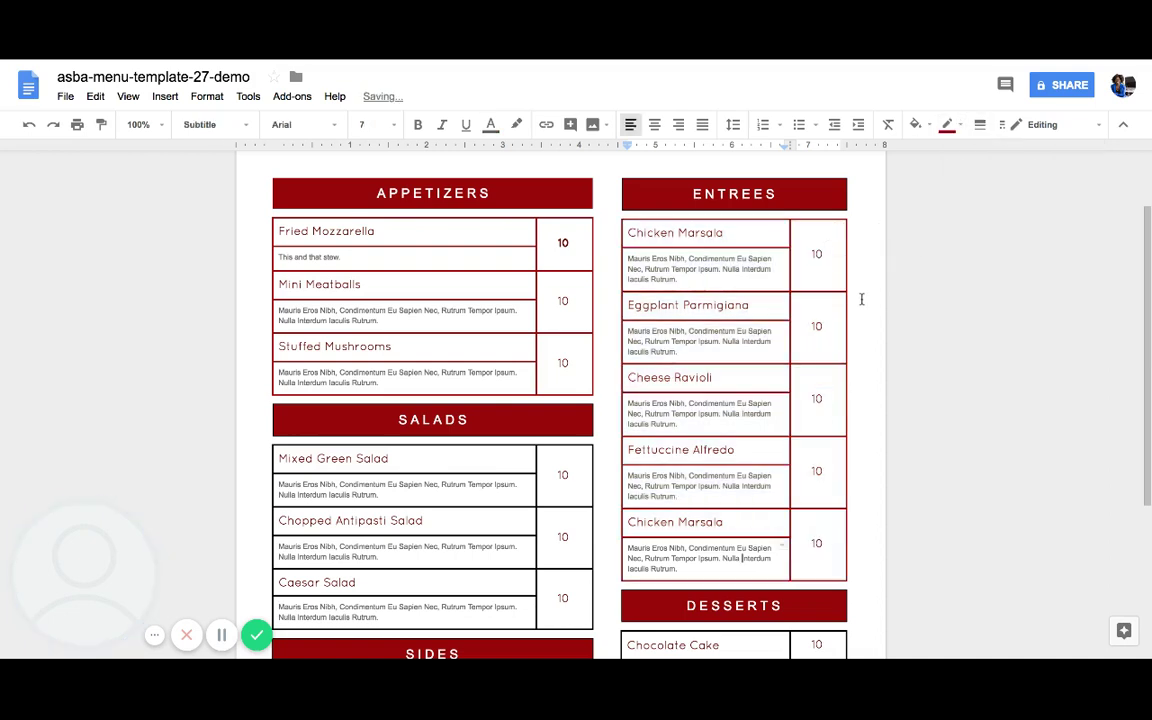
# Step: Apply the dark red border colour to the ENTREES heading bar as well
pyautogui.hotkey('ctrl', 'Home')
pyautogui.scroll(-1, 818, 329)
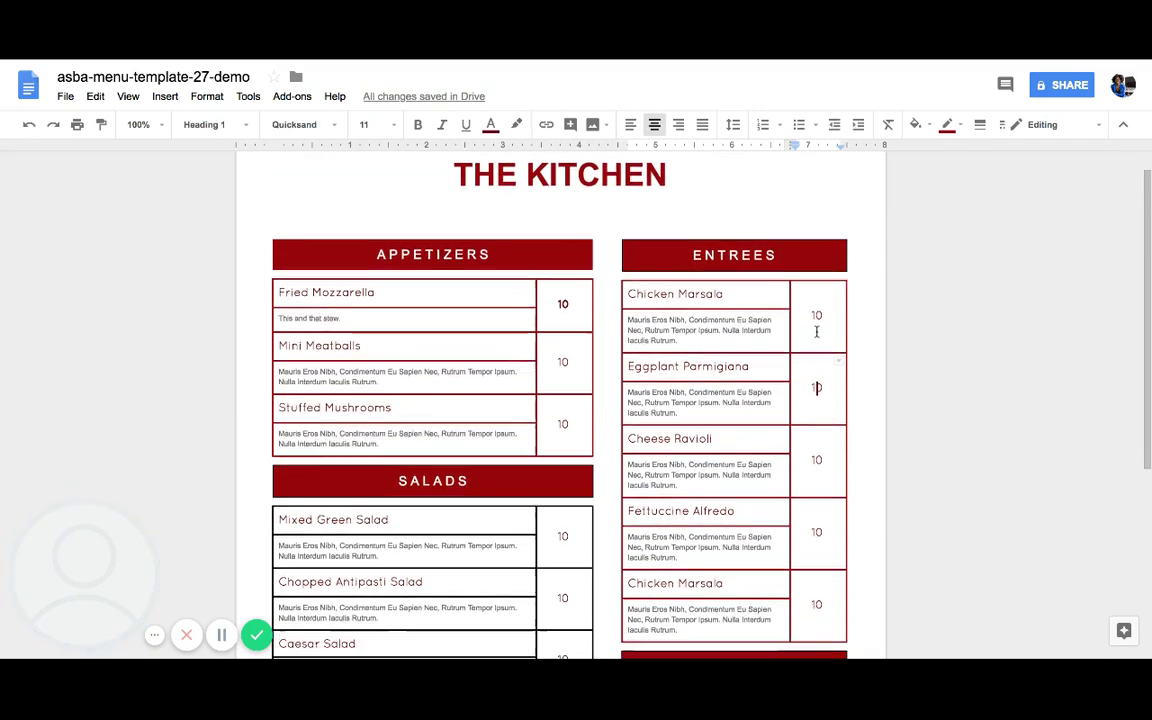
pyautogui.click(838, 242)
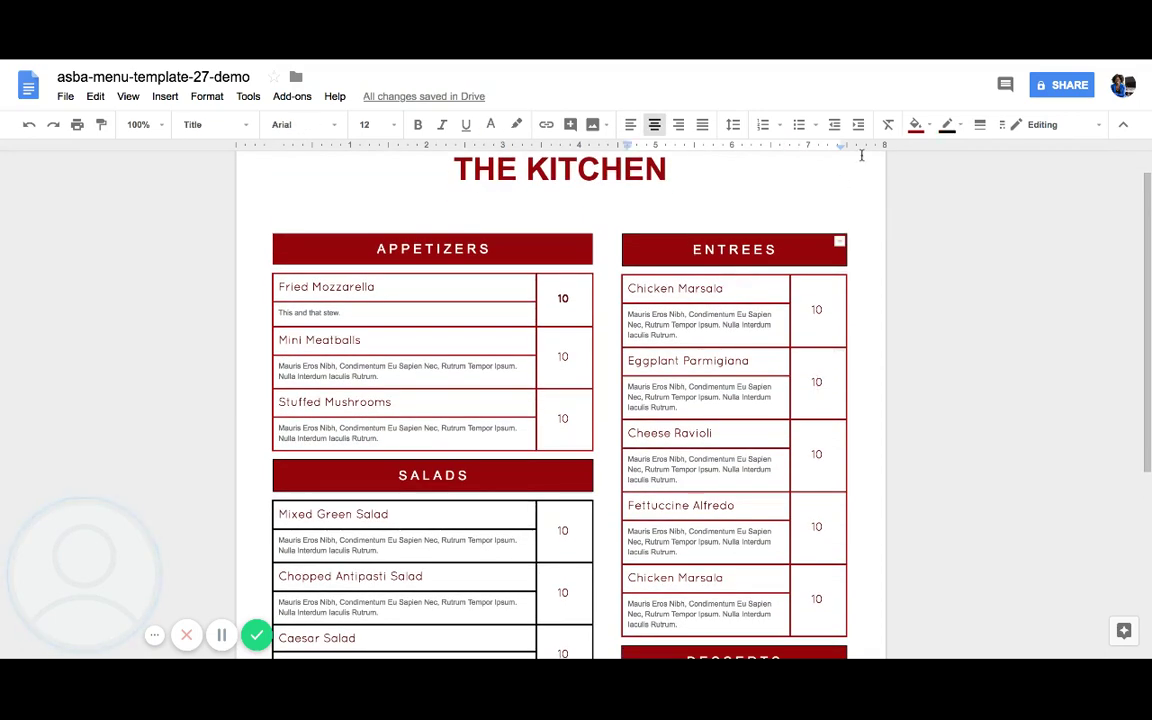
pyautogui.click(948, 124)
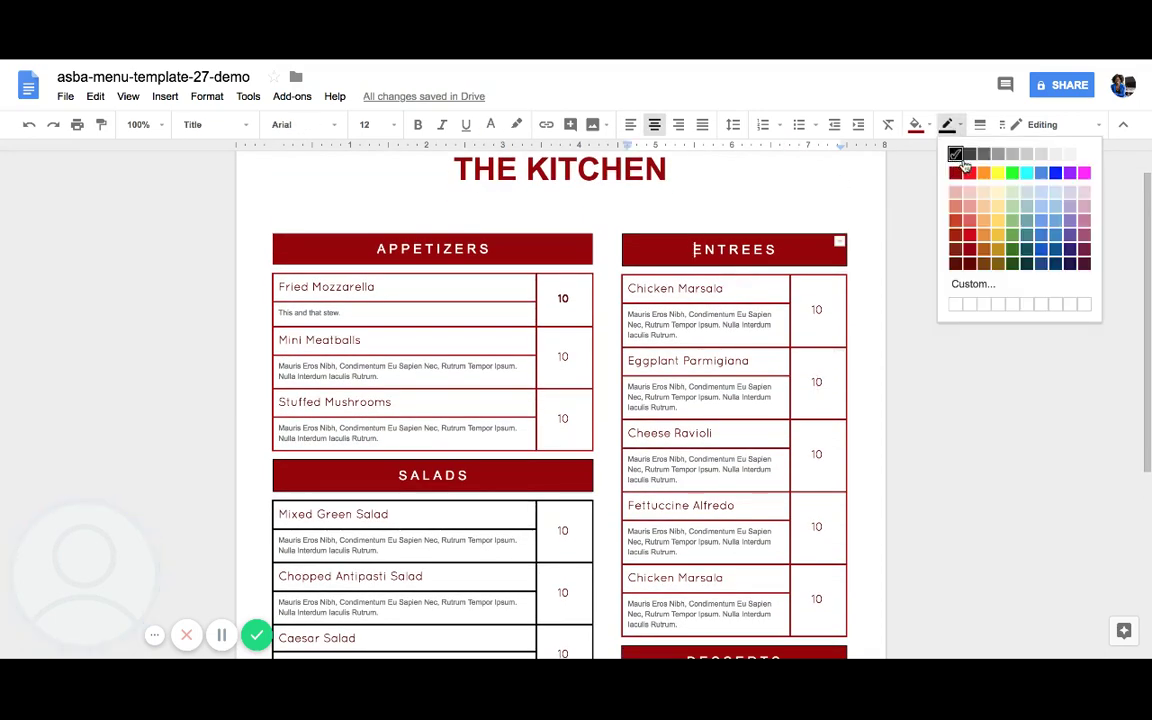
pyautogui.click(1070, 152)
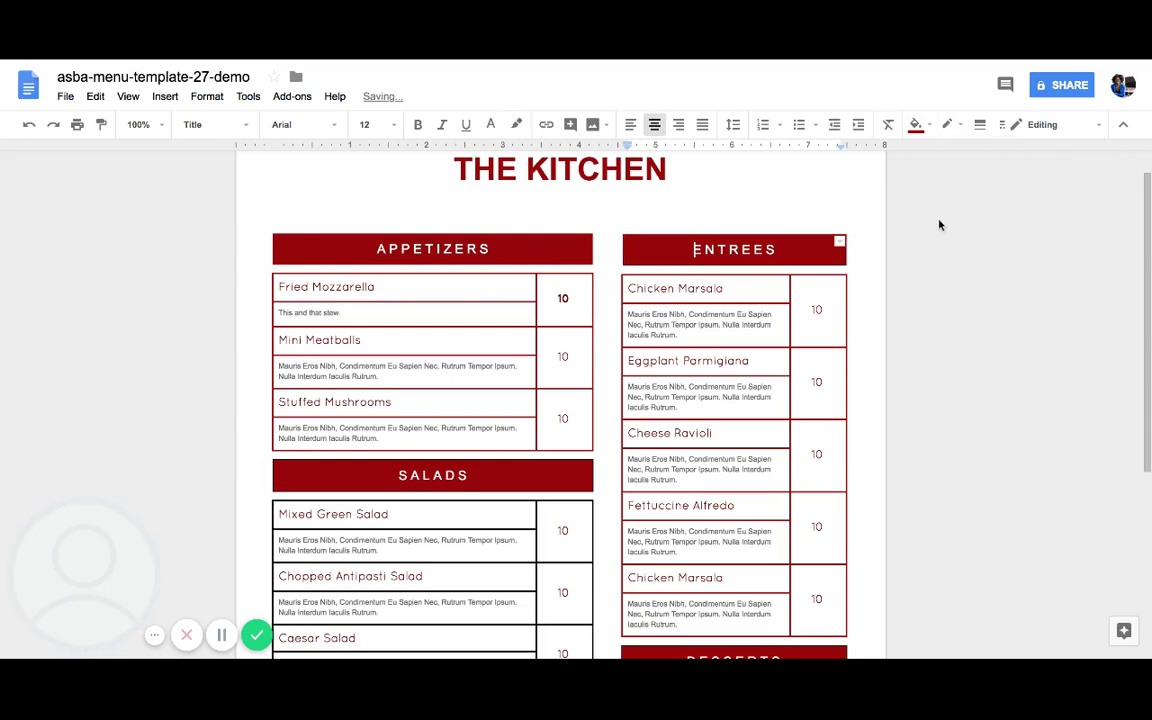
pyautogui.click(748, 348)
pyautogui.scroll(-2, 628, 432)
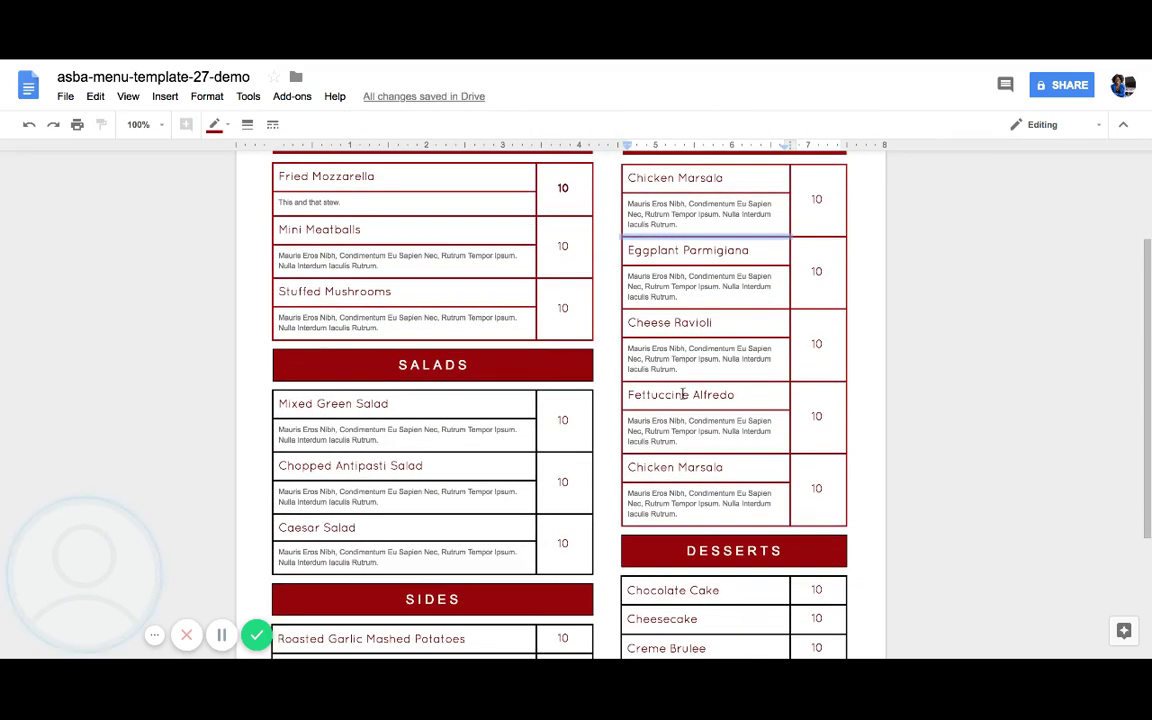
pyautogui.click(645, 400)
pyautogui.scroll(3, 660, 400)
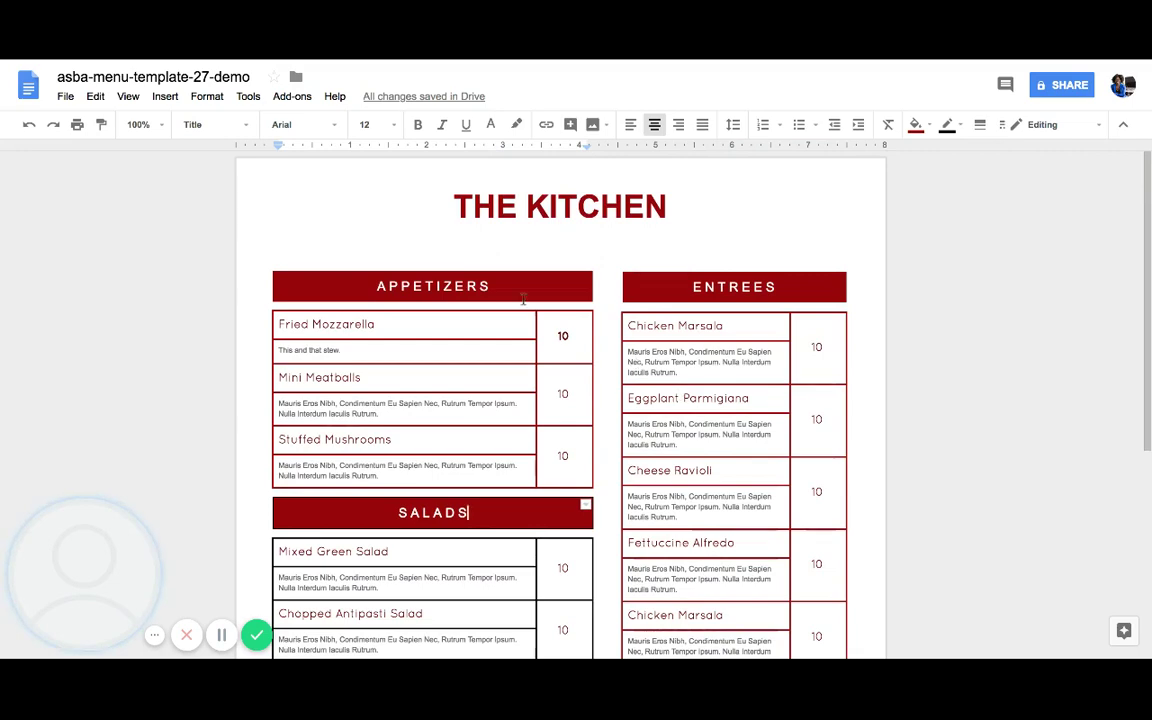
pyautogui.click(521, 212)
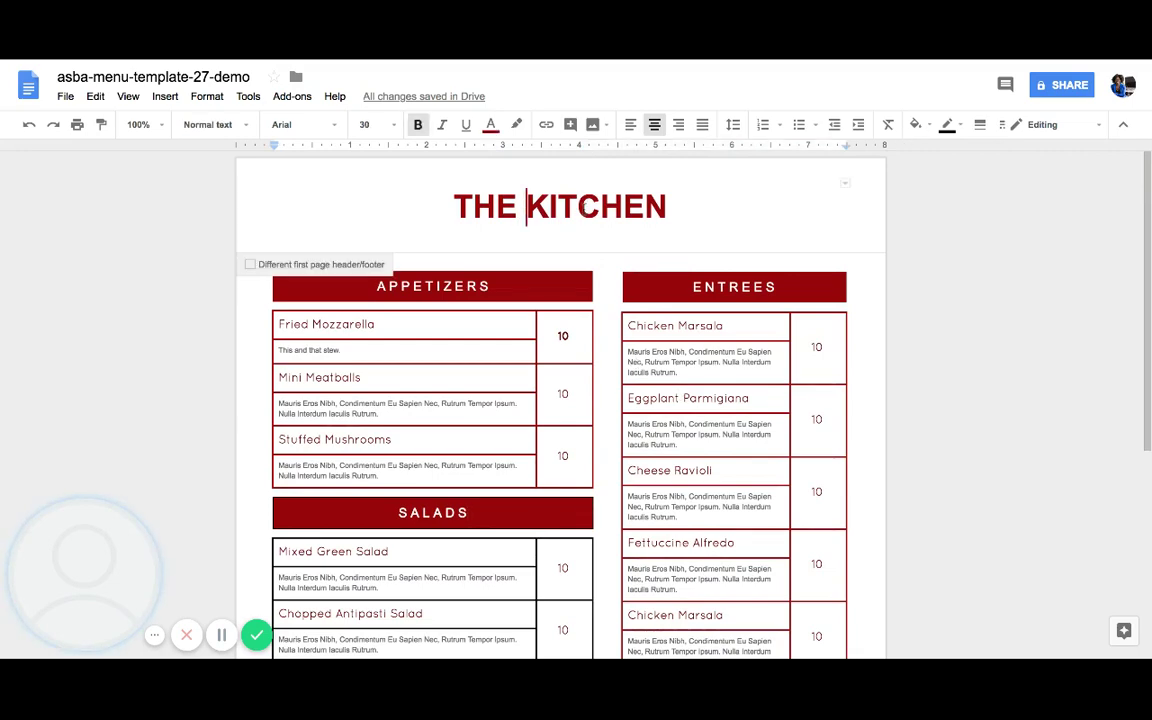
pyautogui.scroll(-1, 838, 340)
pyautogui.scroll(-2, 838, 340)
pyautogui.scroll(-3, 838, 340)
pyautogui.scroll(3, 838, 340)
pyautogui.scroll(2, 838, 340)
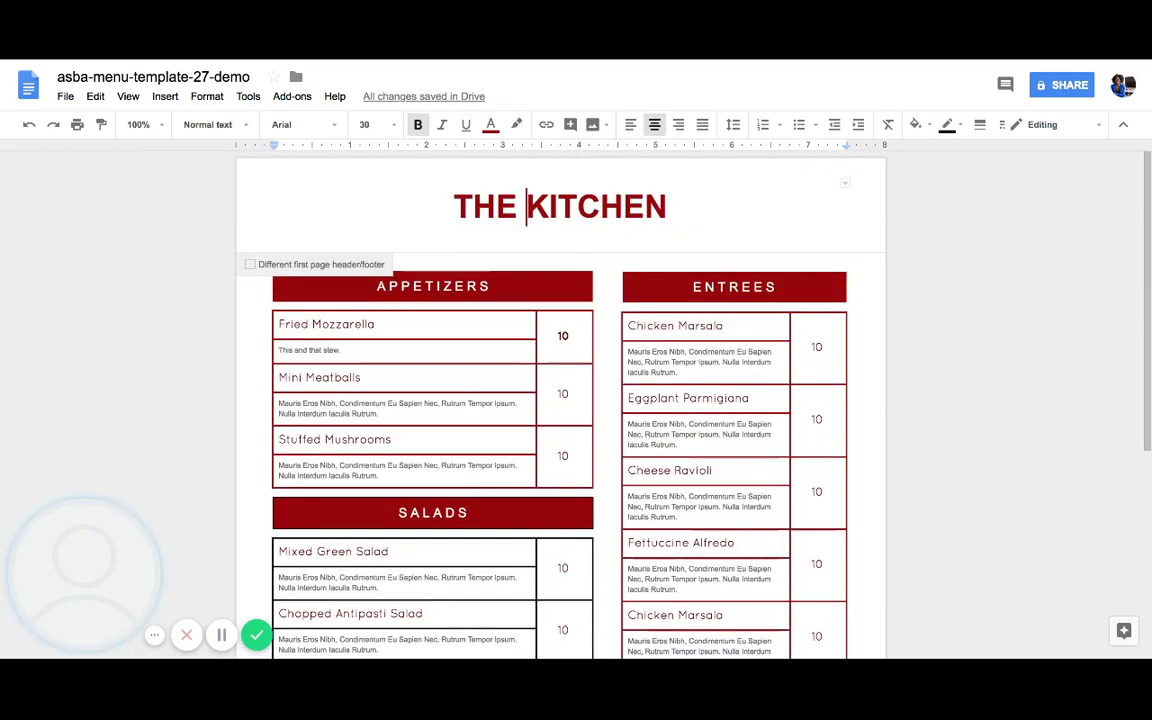
pyautogui.click(822, 364)
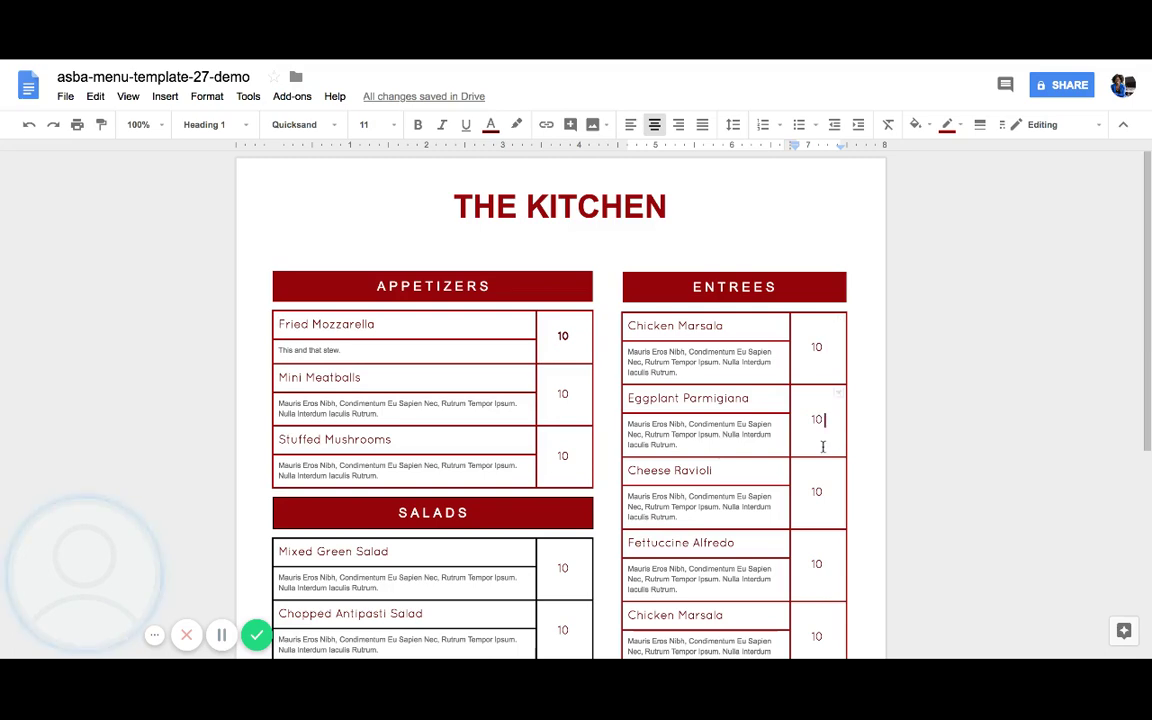
pyautogui.scroll(-1, 823, 447)
pyautogui.scroll(-1, 823, 447)
pyautogui.scroll(-2, 823, 447)
pyautogui.scroll(-1, 823, 447)
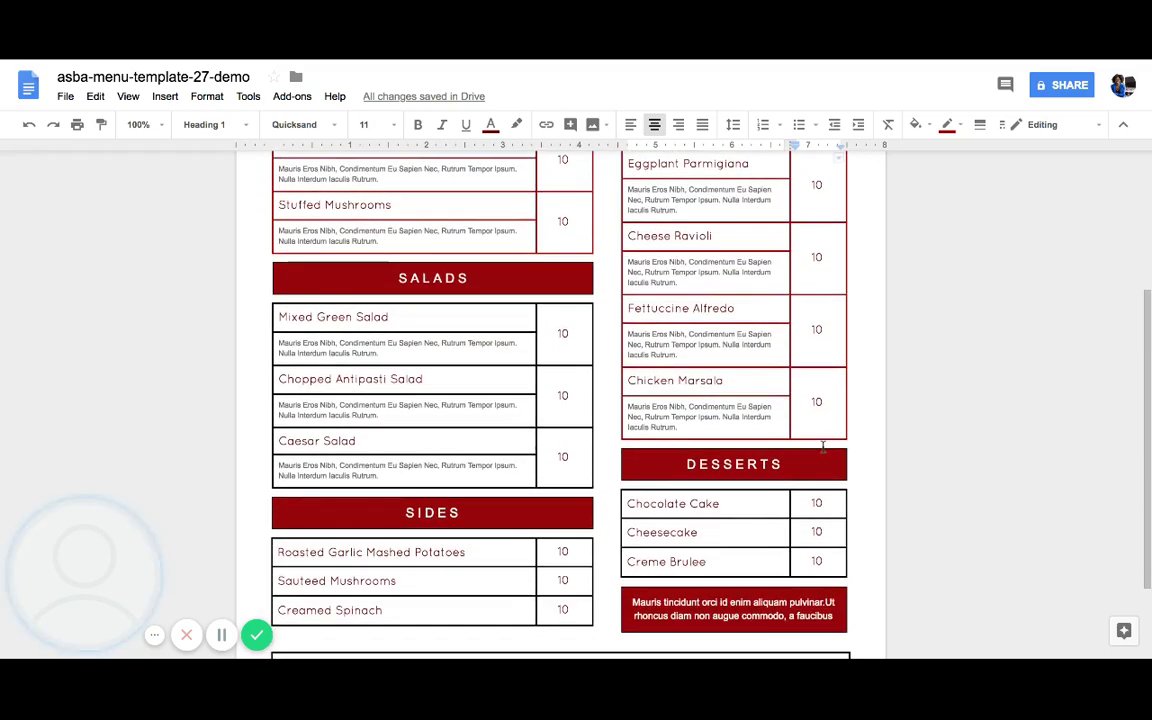
pyautogui.scroll(-1, 823, 447)
pyautogui.scroll(-2, 826, 490)
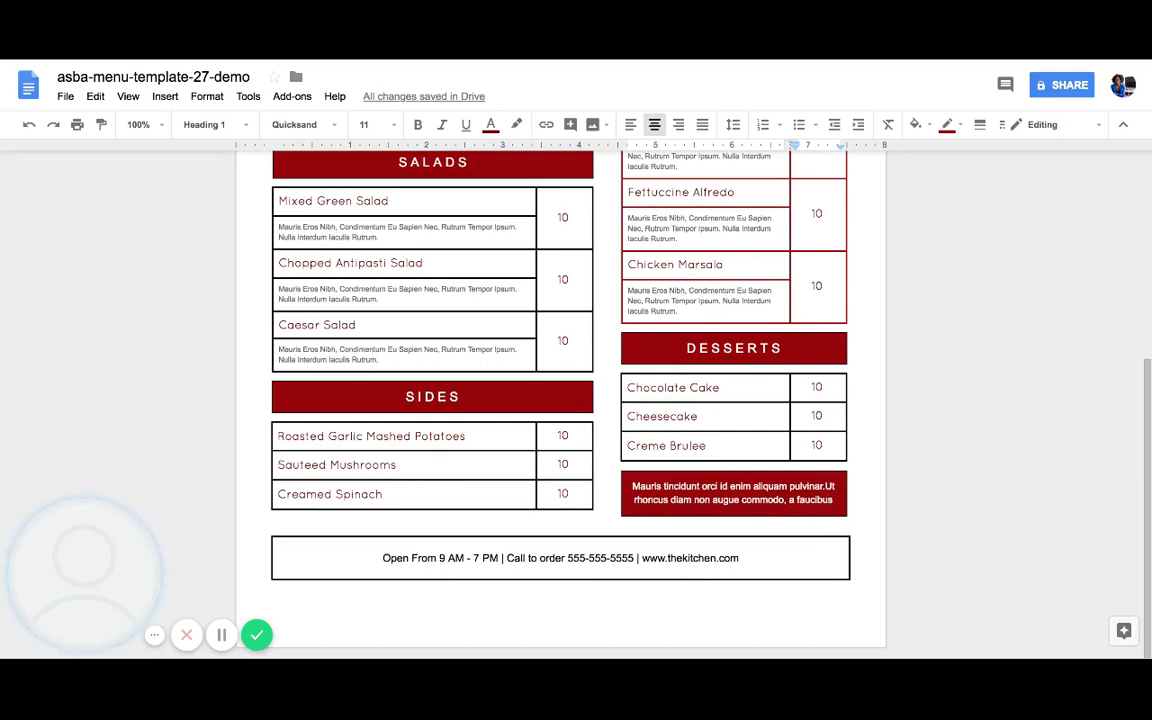
pyautogui.scroll(7, 945, 591)
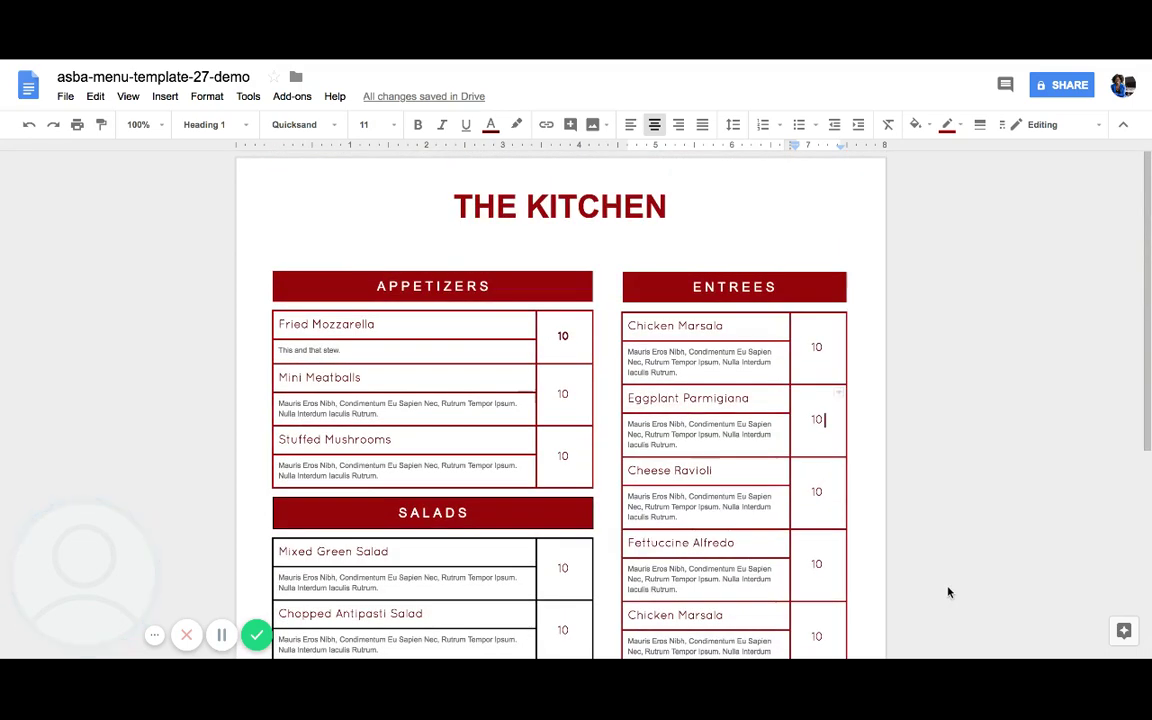